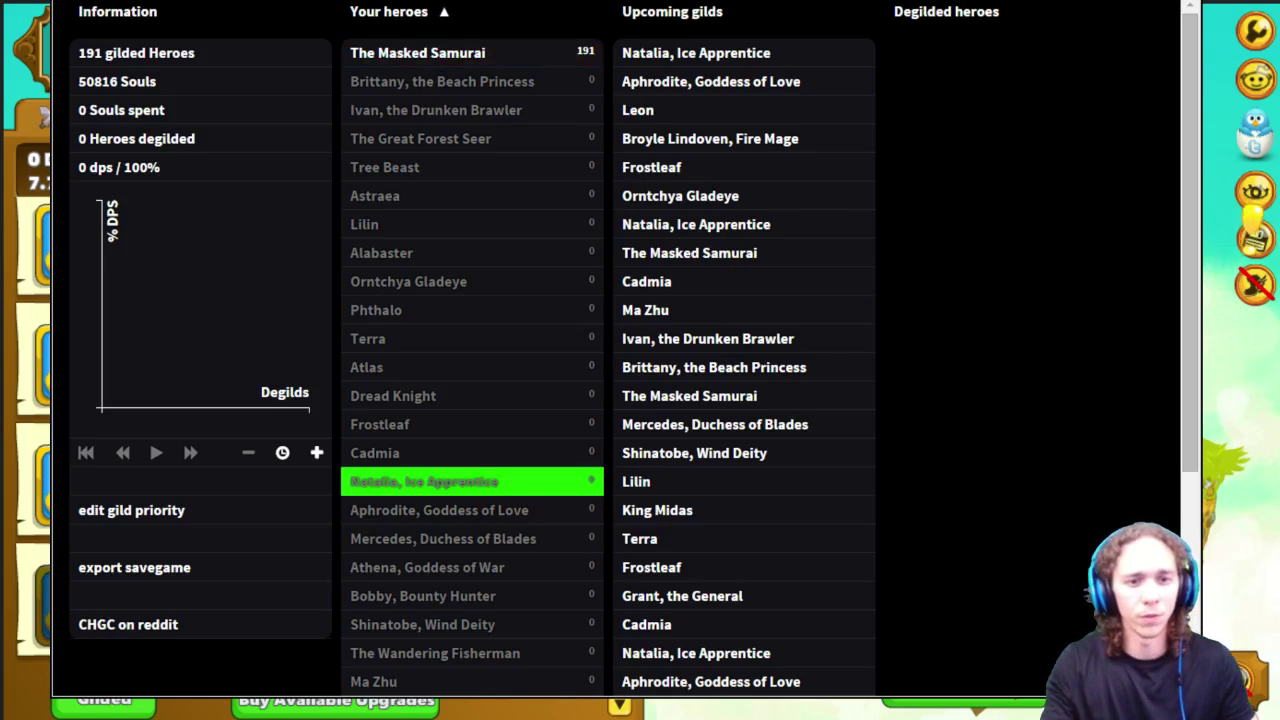
- Hide the gild calculator to show the game's Forest level 1 hero list
{"action": "key", "text": "alt+Tab"}
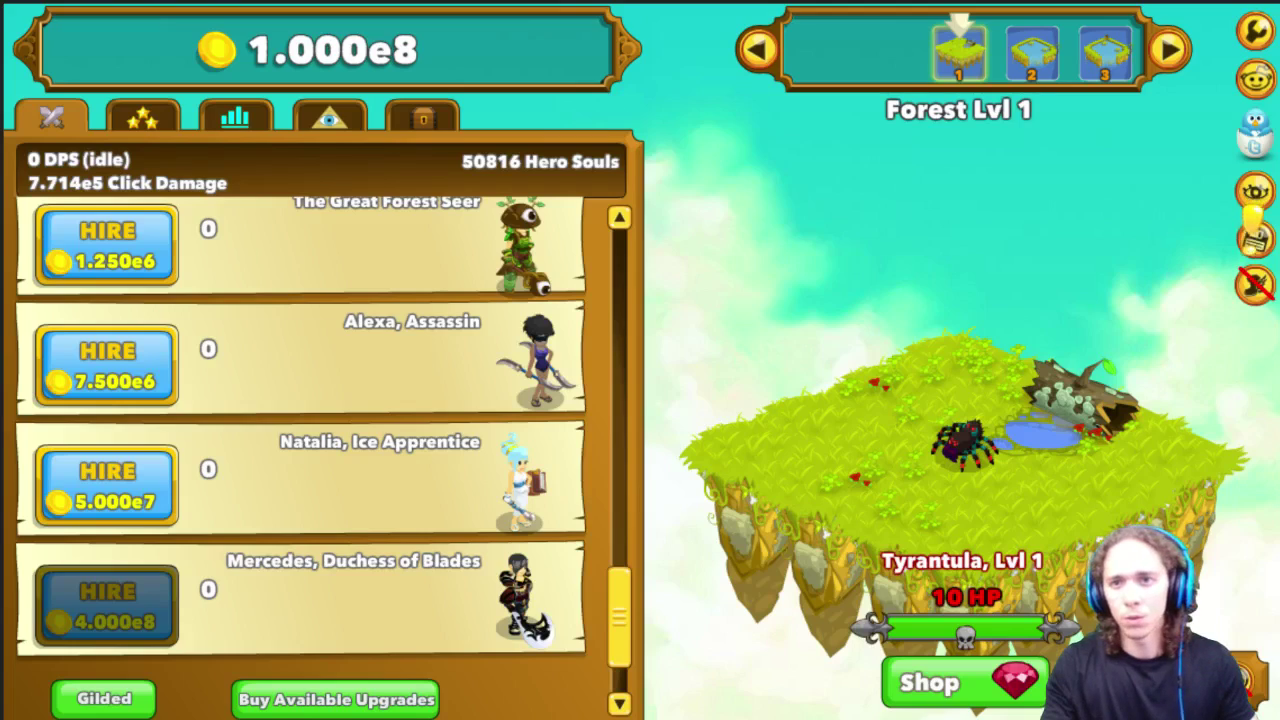
- Copy the current game save to the clipboard from the game options
{"action": "left_click", "coordinate": [1256, 32]}
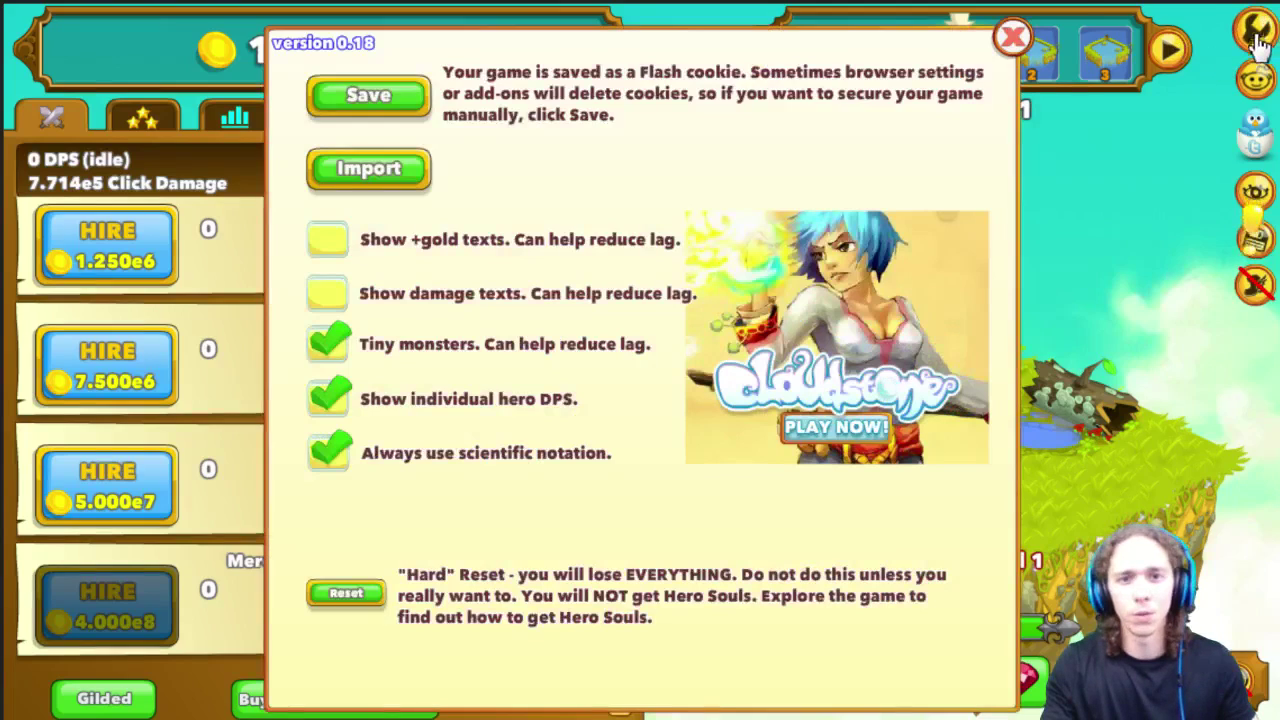
{"action": "left_click", "coordinate": [342, 105]}
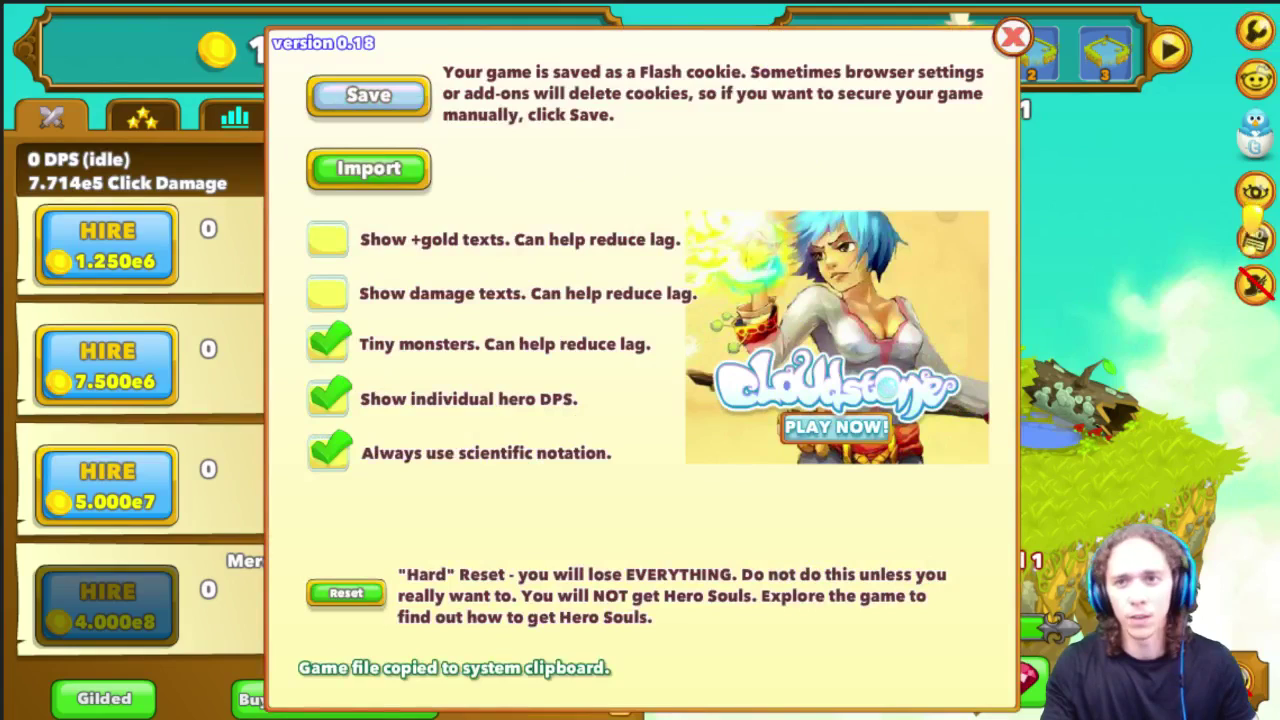
{"action": "left_click", "coordinate": [1012, 36]}
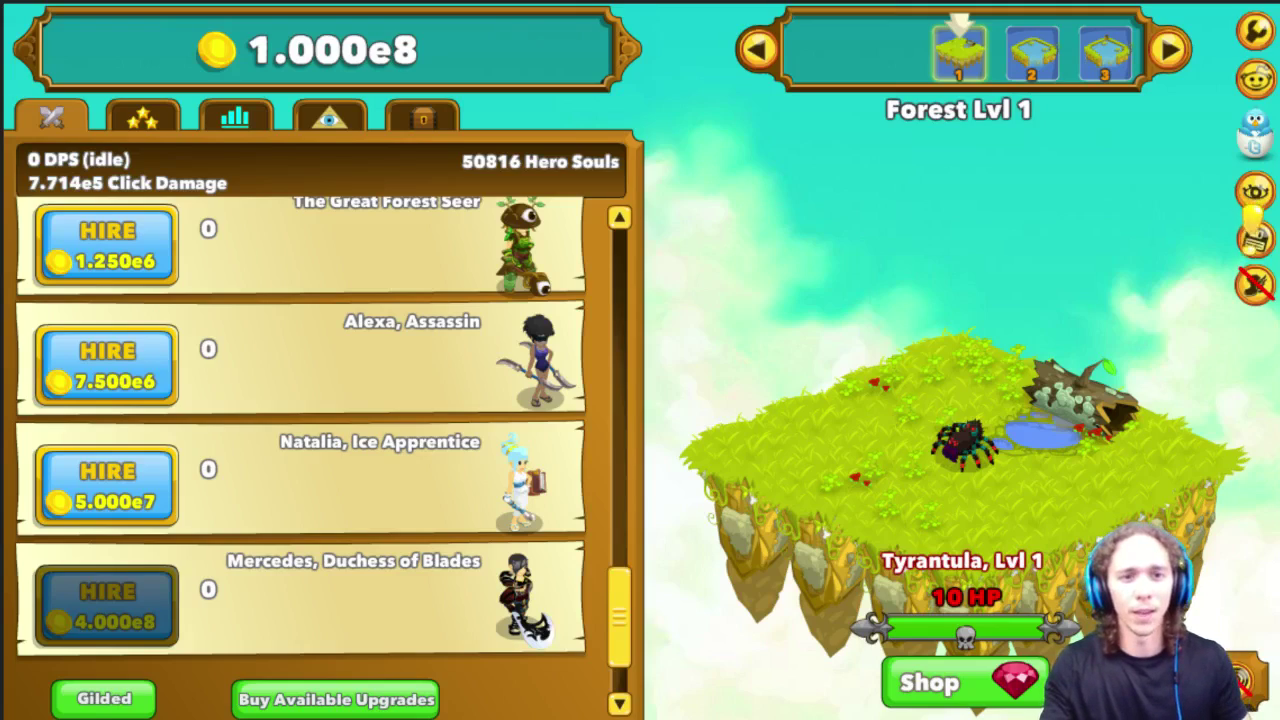
- Paste the copied save into the calculator's import page and import it
{"action": "key", "text": "alt+Tab"}
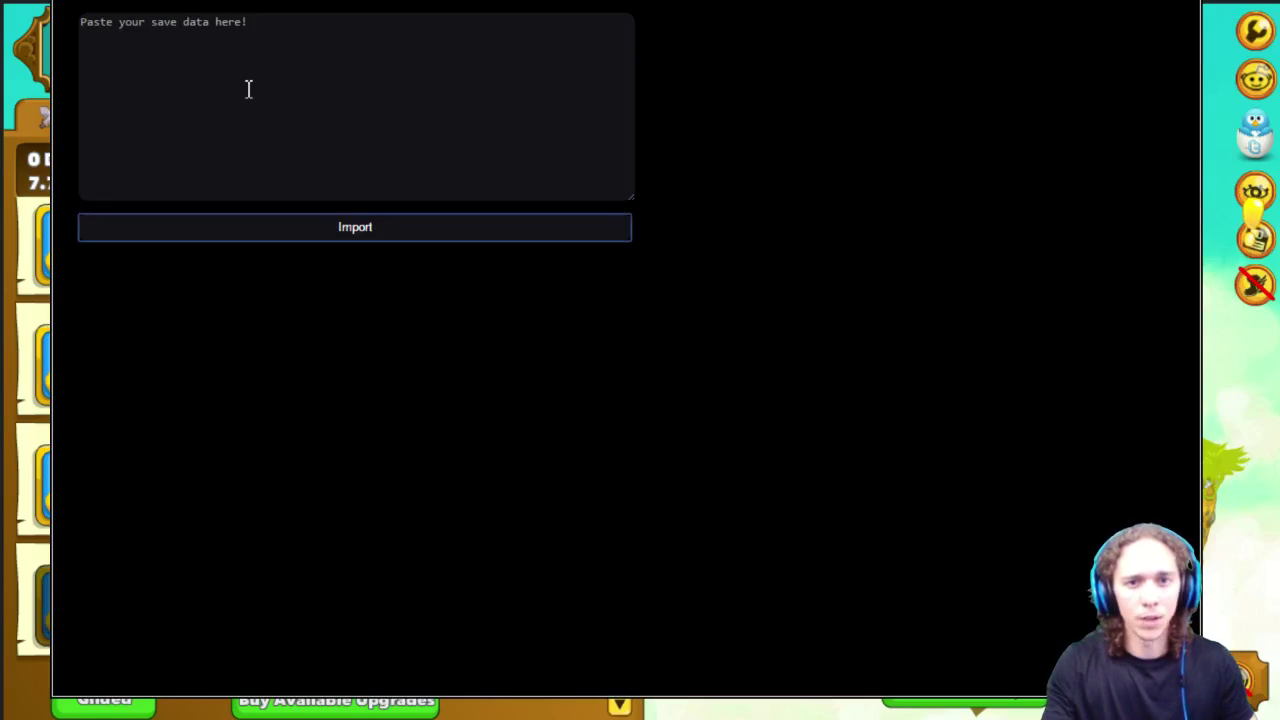
{"action": "left_click", "coordinate": [249, 89]}
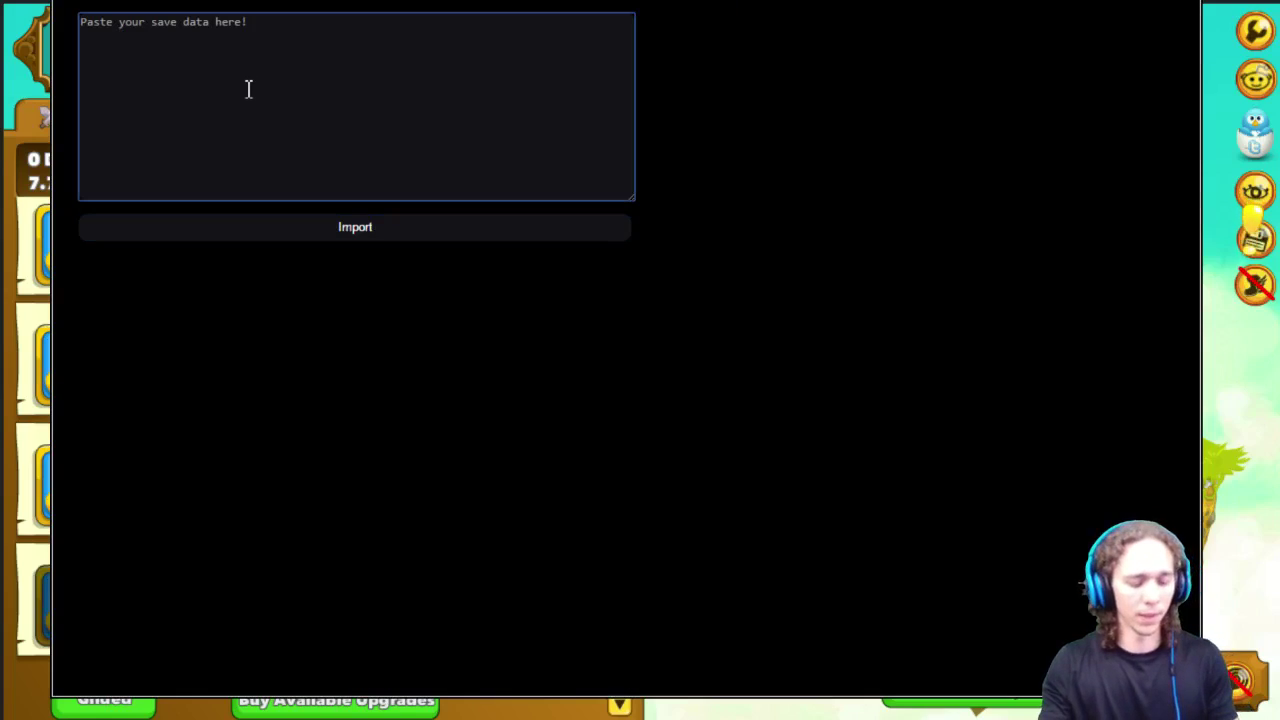
{"action": "key", "text": "ctrl+v"}
{"action": "left_click", "coordinate": [299, 227]}
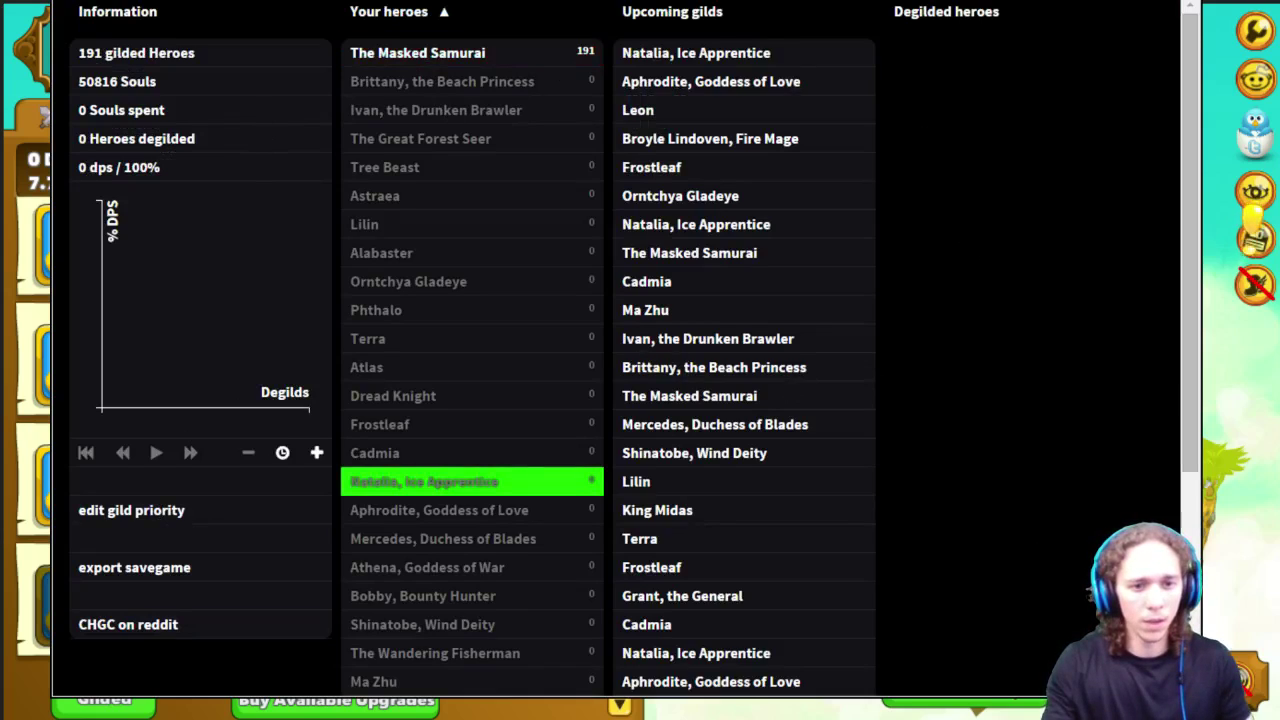
- Confirm in the gilded heroes overview that The Masked Samurai holds all 191 gilds
{"action": "key", "text": "Escape"}
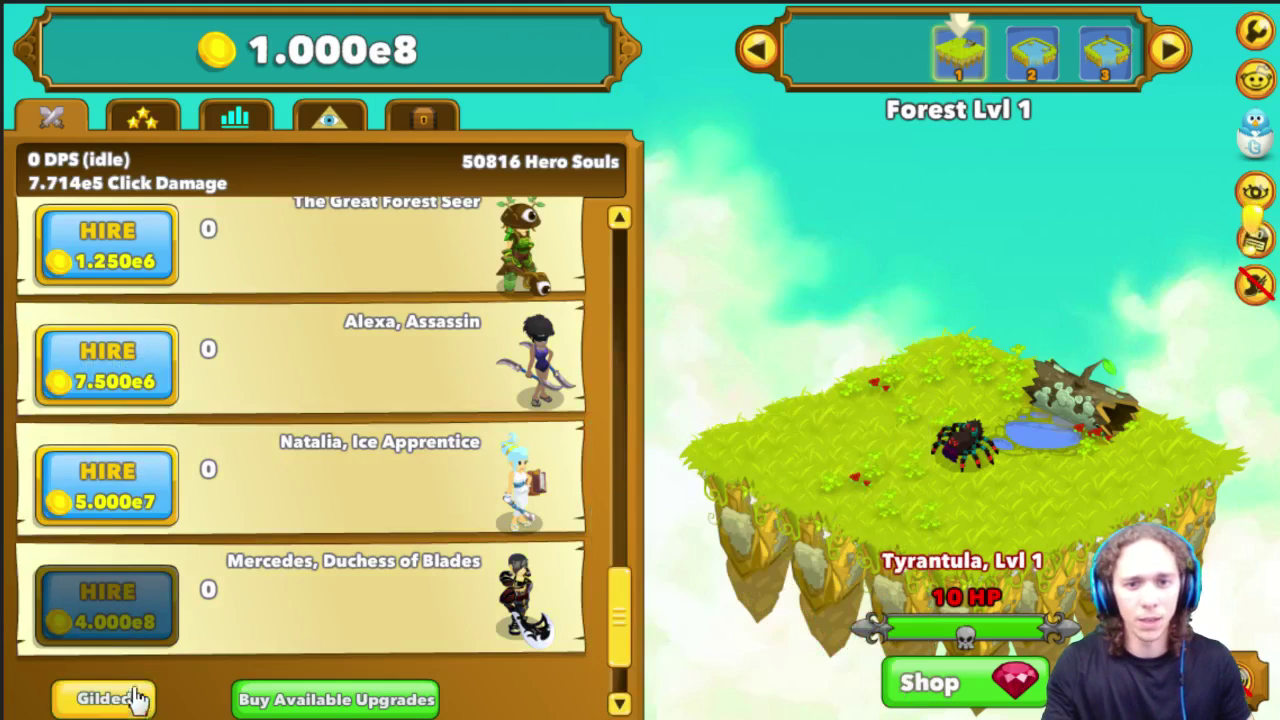
{"action": "left_click", "coordinate": [132, 698]}
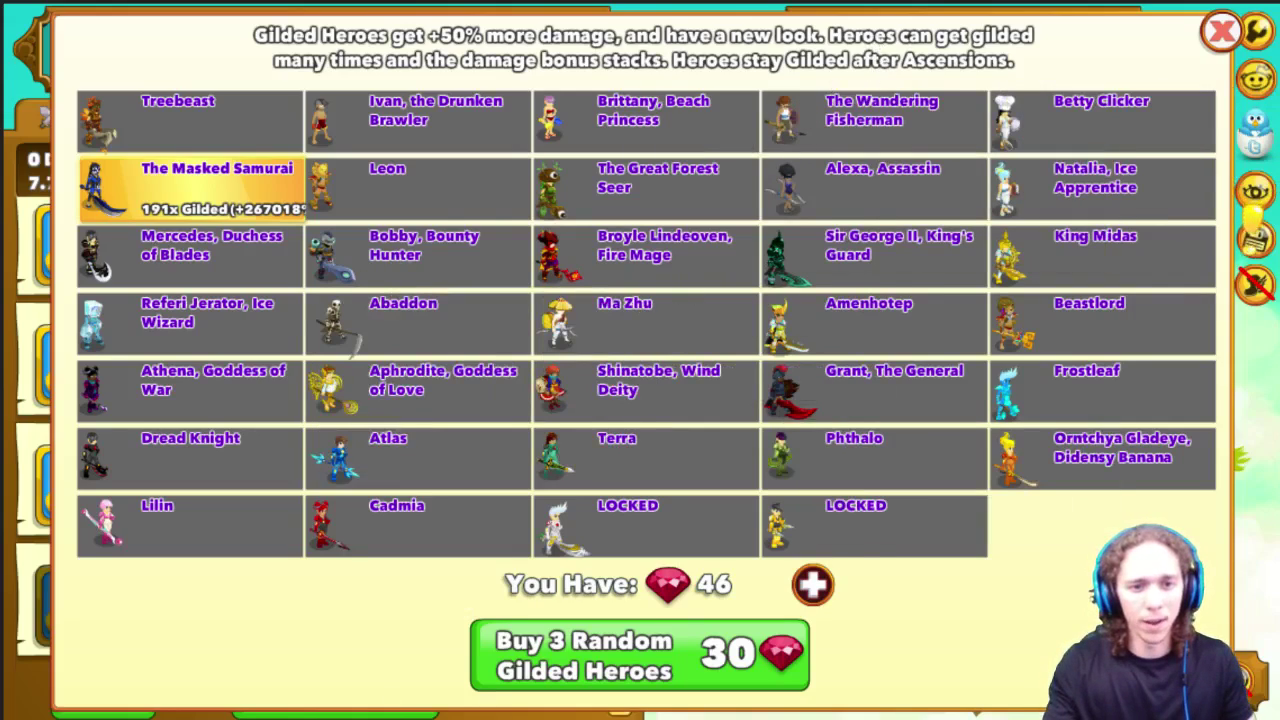
{"action": "key", "text": "alt+Tab"}
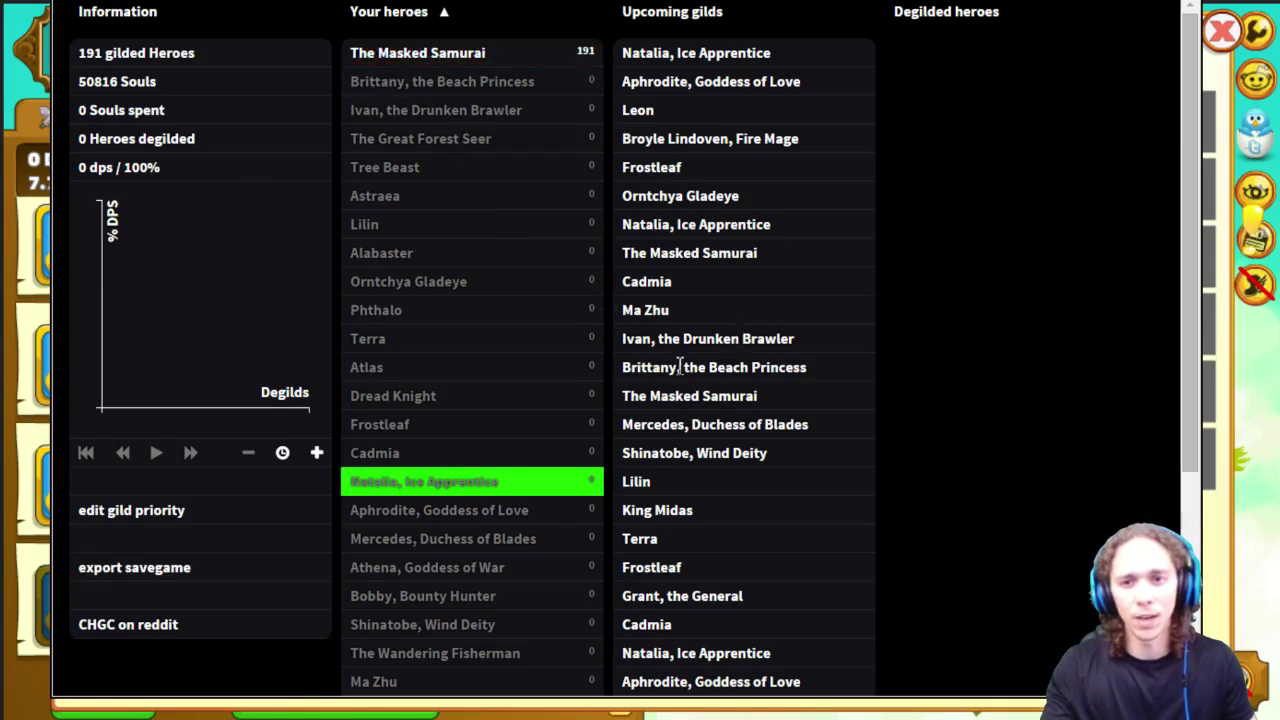
- Set zero gild priority for Masked Samurai, Brittany, Ivan, Forest Seer and Tree Beast
{"action": "scroll", "coordinate": [612, 427], "scroll_direction": "down", "scroll_amount": 3}
{"action": "scroll", "coordinate": [548, 580], "scroll_direction": "up", "scroll_amount": 3}
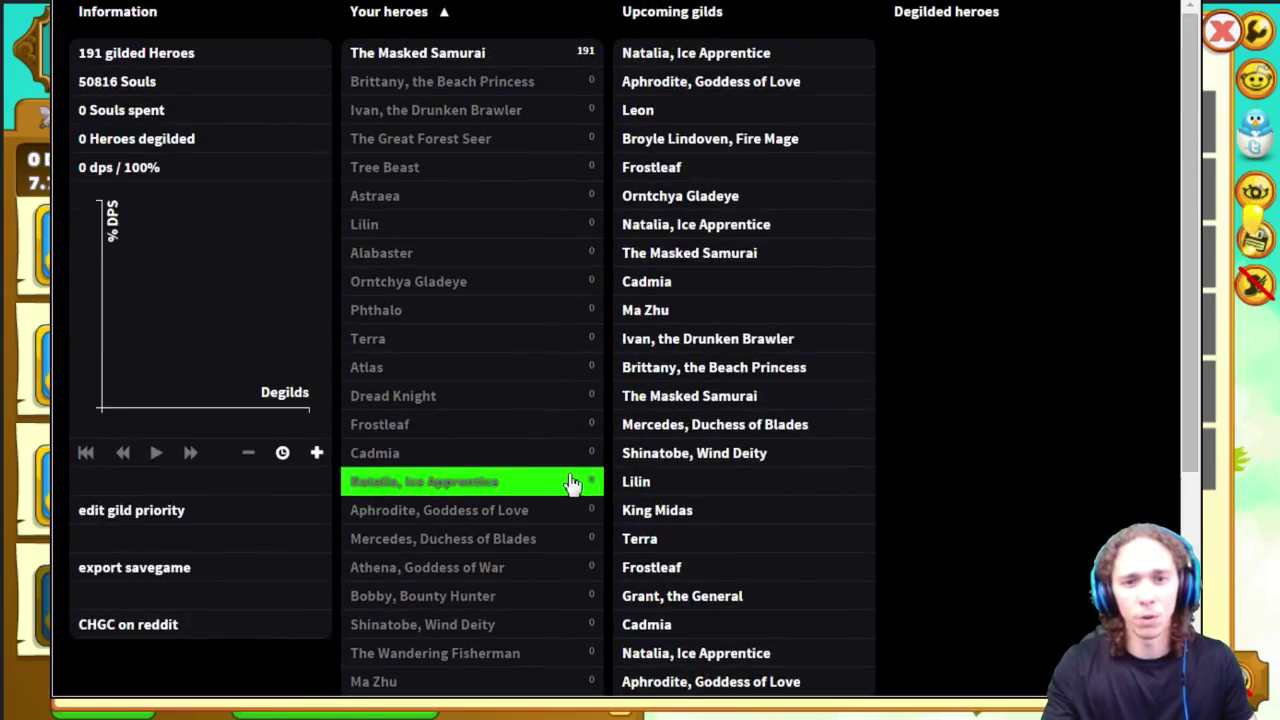
{"action": "left_click", "coordinate": [145, 515]}
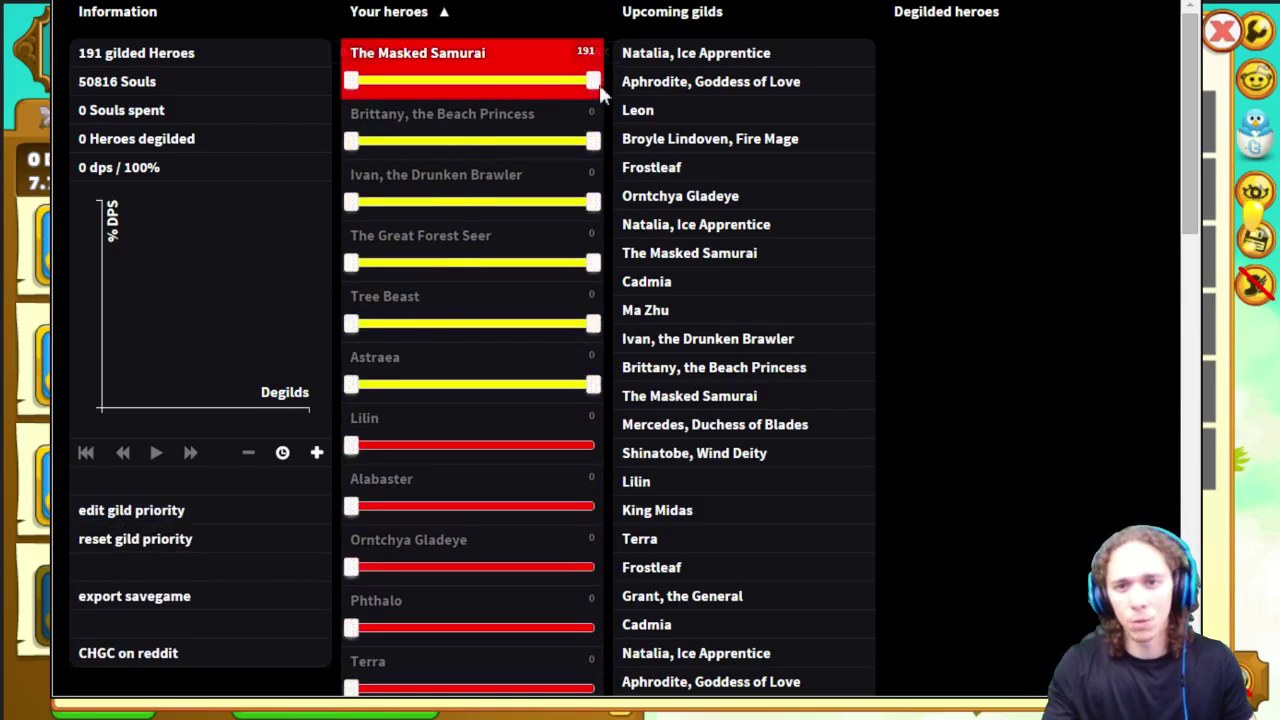
{"action": "left_click_drag", "start_coordinate": [593, 81], "coordinate": [325, 112]}
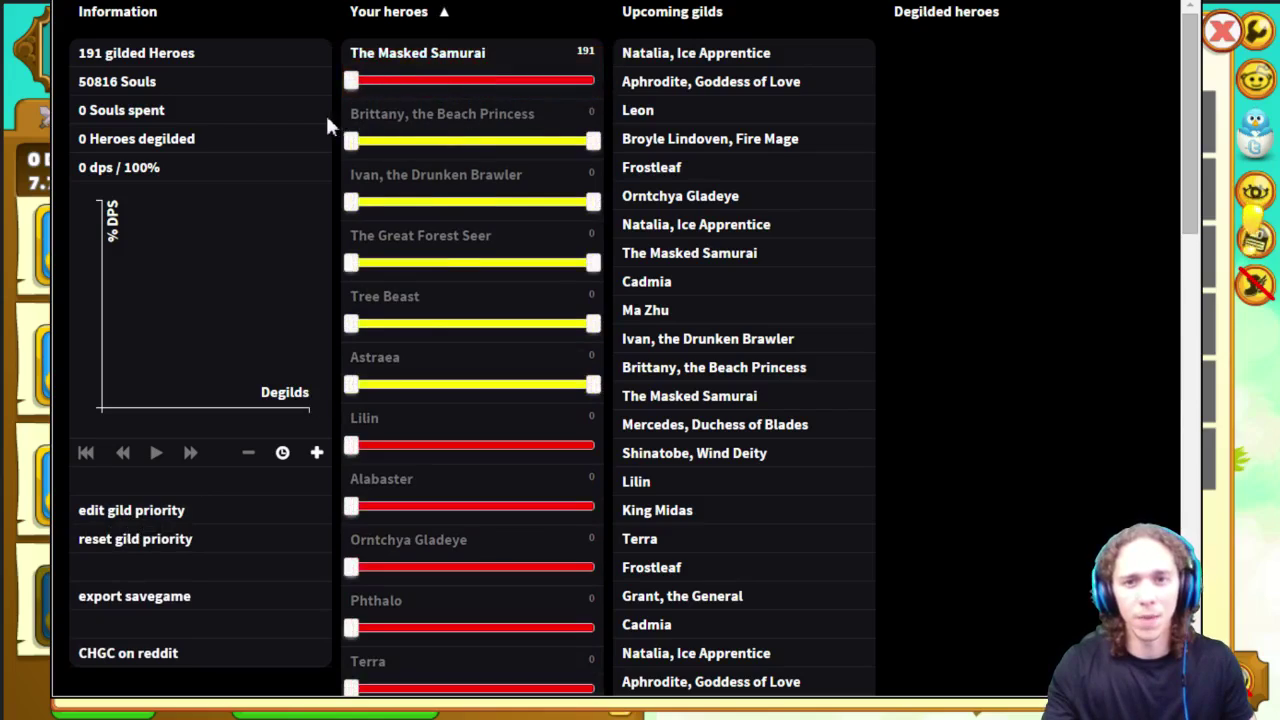
{"action": "left_click_drag", "start_coordinate": [593, 145], "coordinate": [263, 168]}
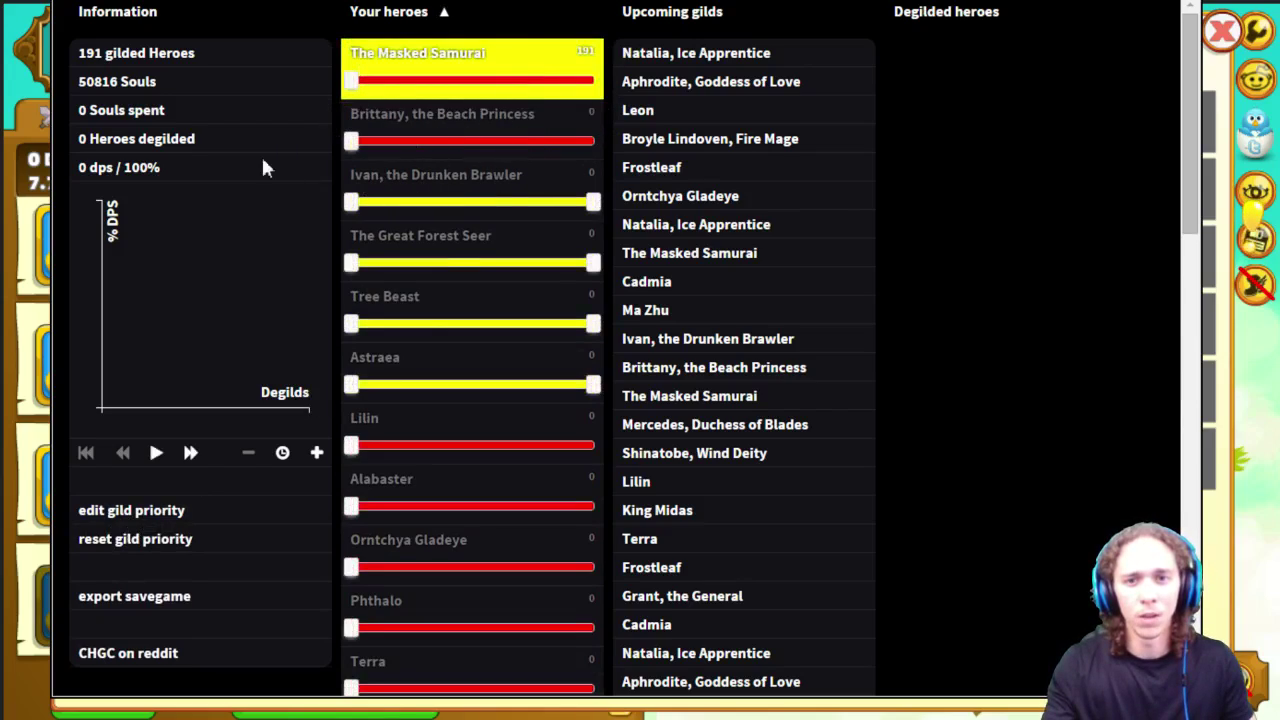
{"action": "left_click_drag", "start_coordinate": [593, 201], "coordinate": [297, 232]}
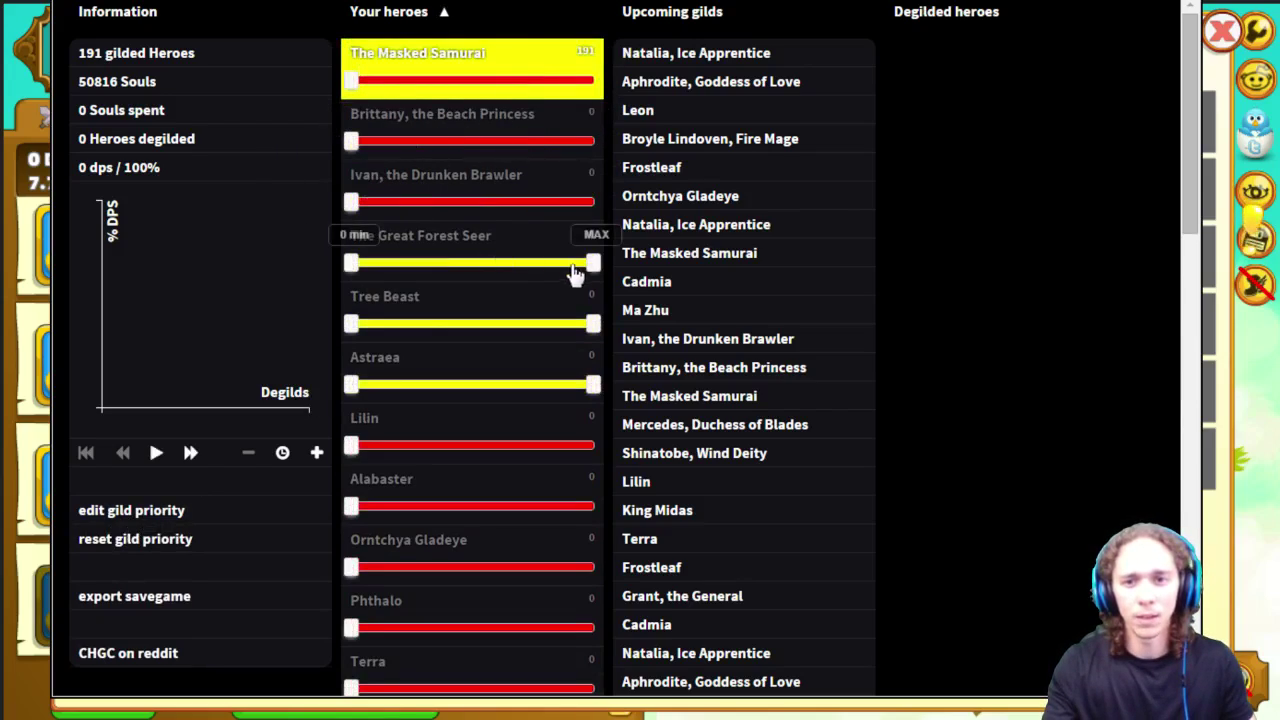
{"action": "left_click_drag", "start_coordinate": [593, 262], "coordinate": [196, 295]}
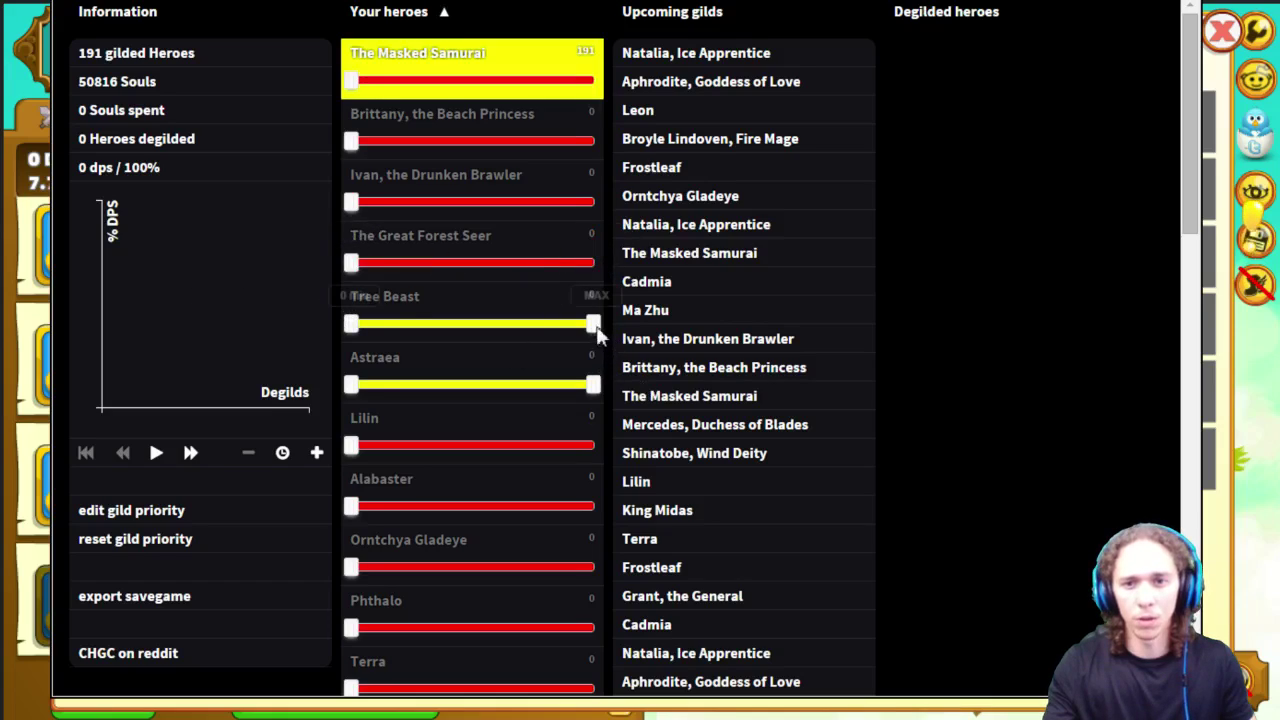
{"action": "left_click_drag", "start_coordinate": [593, 323], "coordinate": [328, 374]}
- Zero Astraea's gild priority and give Atlas full gild priority
{"action": "left_click_drag", "start_coordinate": [605, 390], "coordinate": [314, 388]}
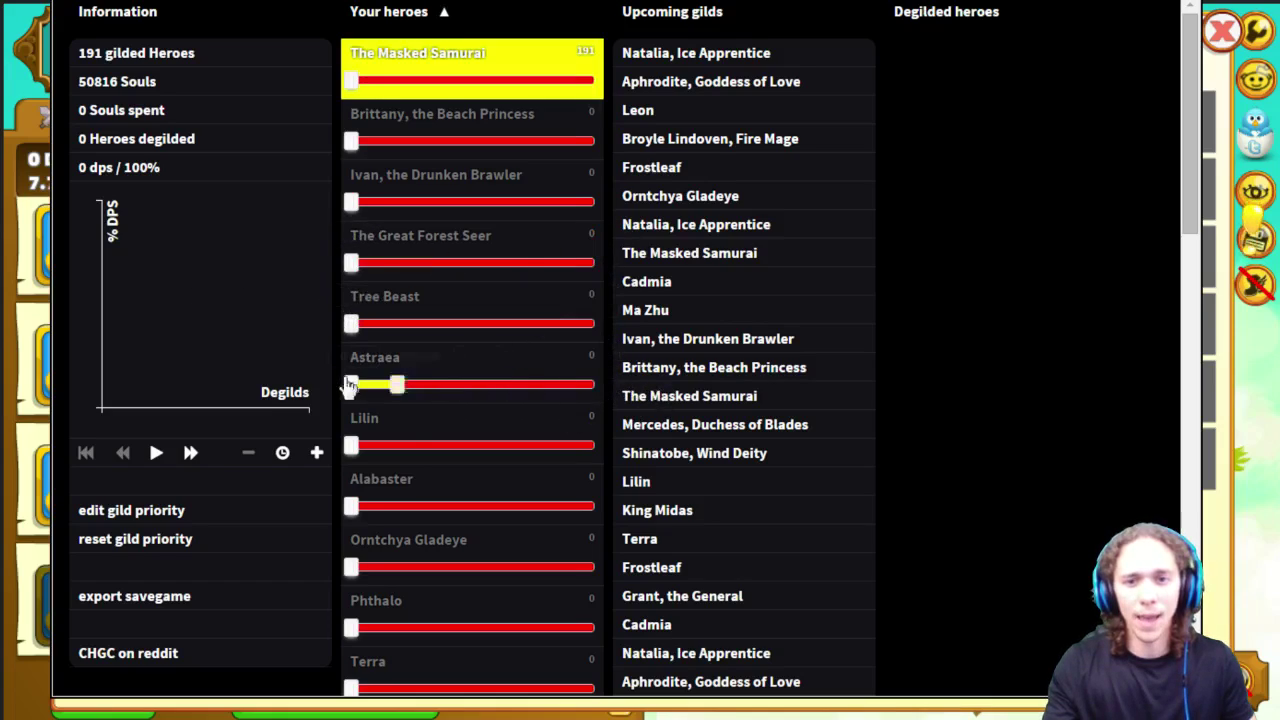
{"action": "scroll", "coordinate": [409, 423], "scroll_direction": "down", "scroll_amount": 3}
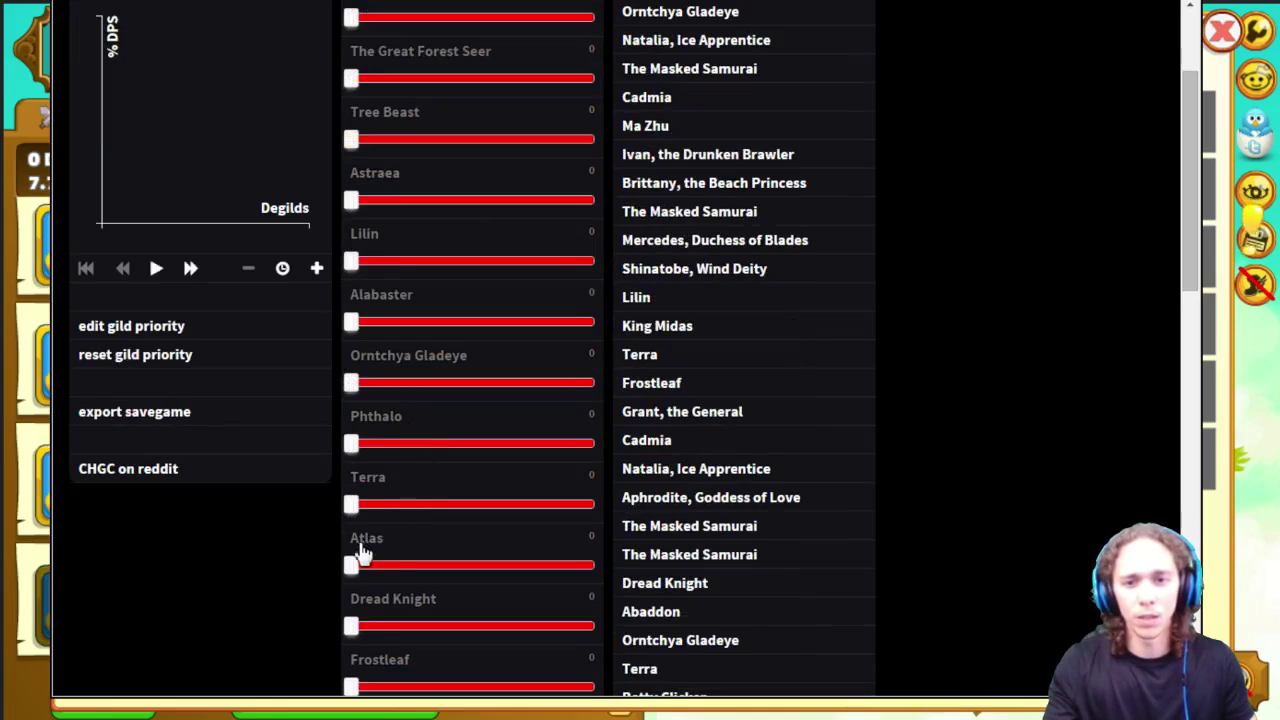
{"action": "left_click_drag", "start_coordinate": [360, 566], "coordinate": [615, 563]}
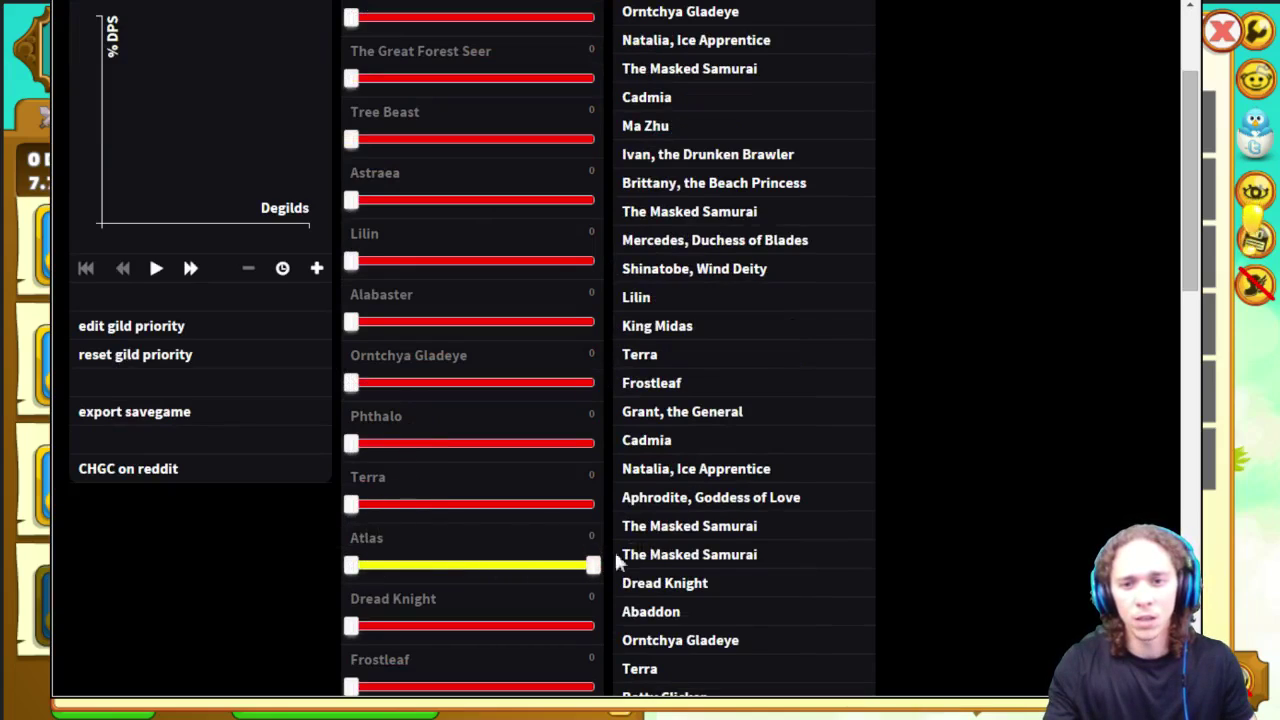
{"action": "left_click_drag", "start_coordinate": [351, 566], "coordinate": [681, 560]}
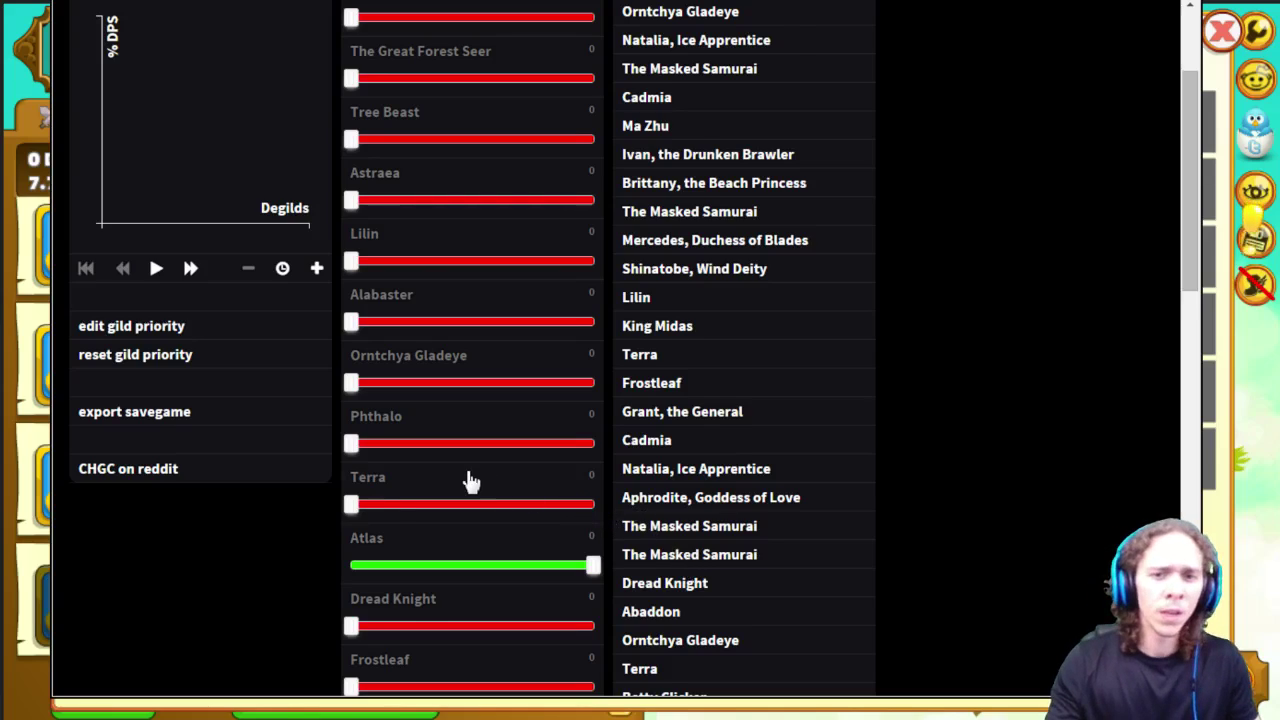
{"action": "scroll", "coordinate": [466, 480], "scroll_direction": "up", "scroll_amount": 3}
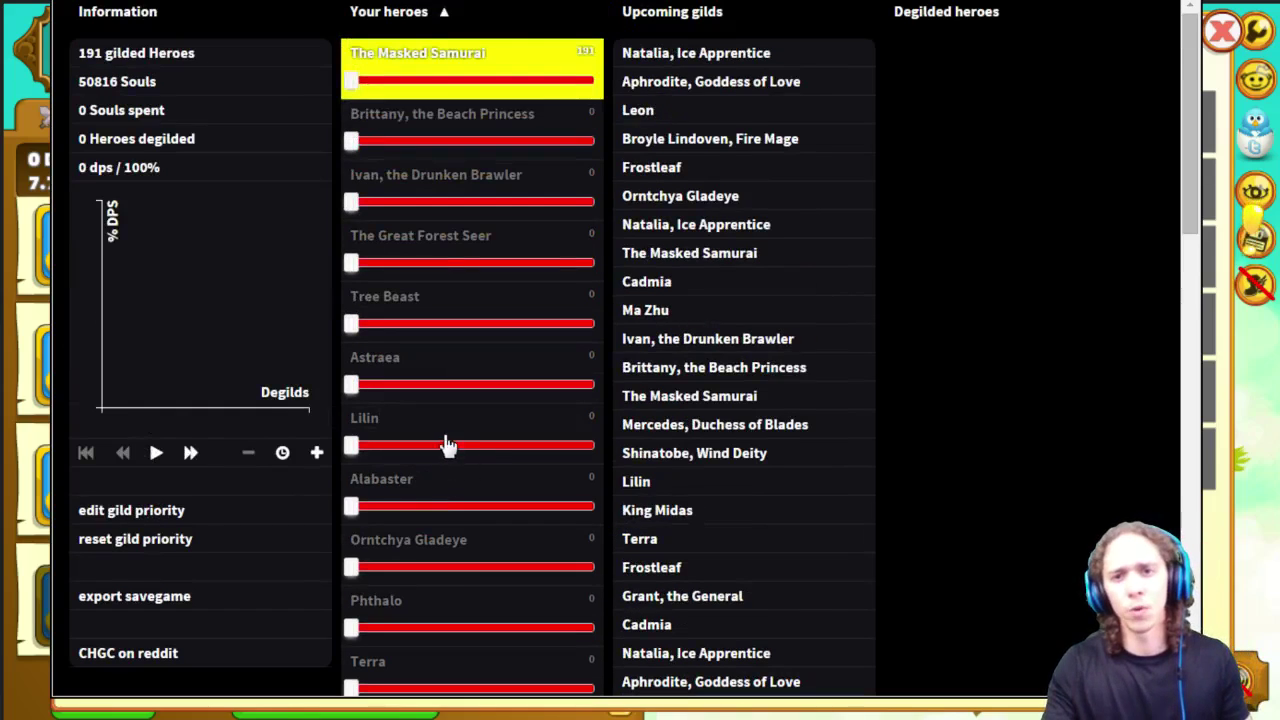
{"action": "scroll", "coordinate": [445, 440], "scroll_direction": "down", "scroll_amount": 2}
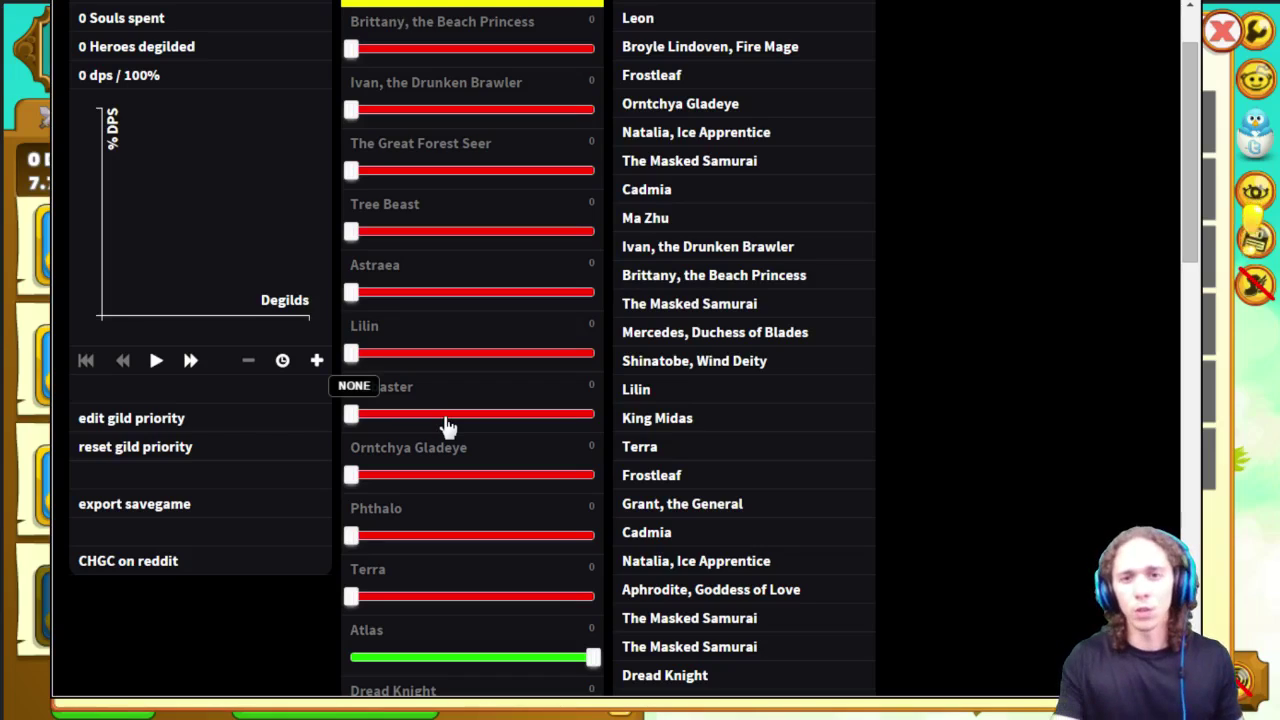
{"action": "scroll", "coordinate": [450, 412], "scroll_direction": "up", "scroll_amount": 2}
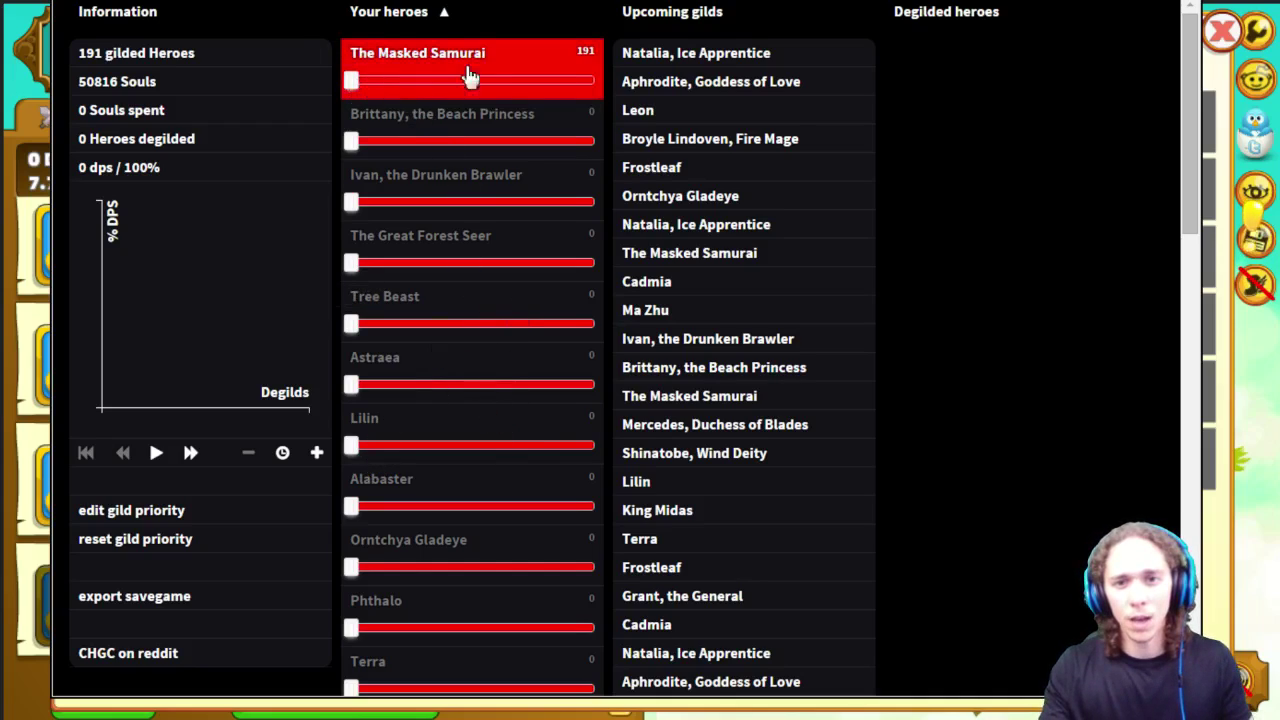
{"action": "scroll", "coordinate": [420, 428], "scroll_direction": "down", "scroll_amount": 1}
{"action": "scroll", "coordinate": [405, 386], "scroll_direction": "down", "scroll_amount": 2}
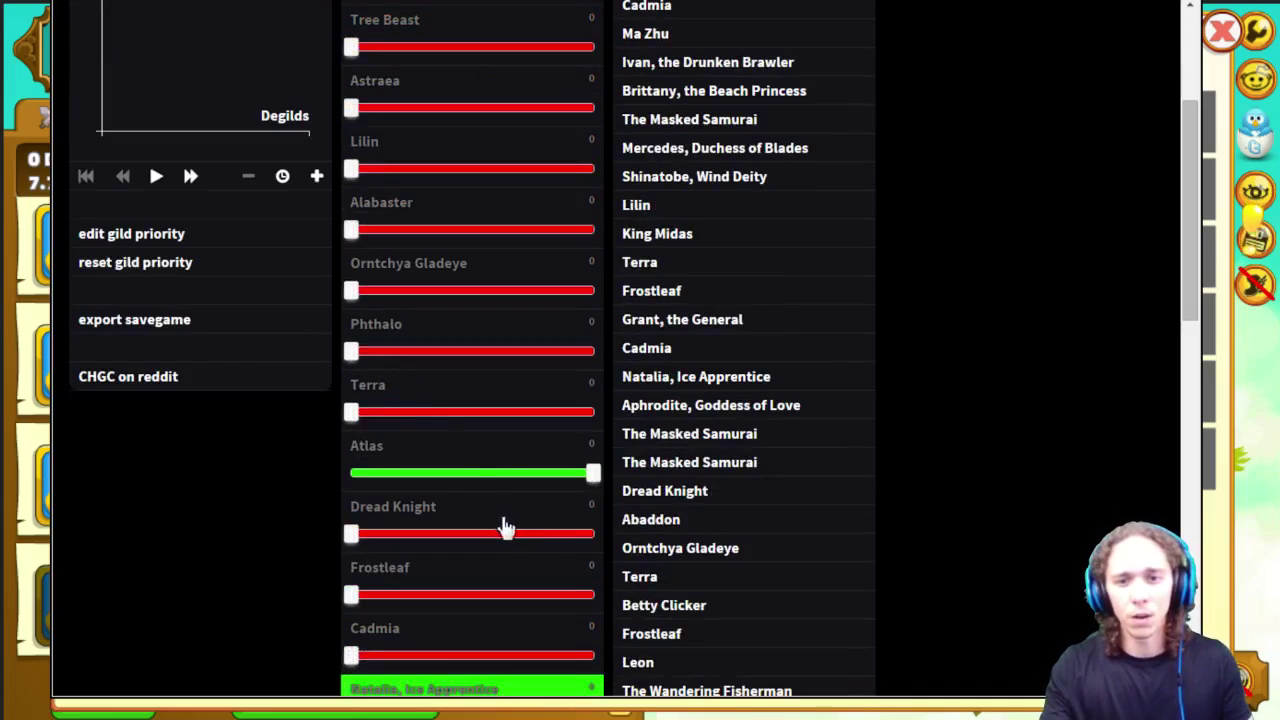
{"action": "mouse_move", "coordinate": [591, 474]}
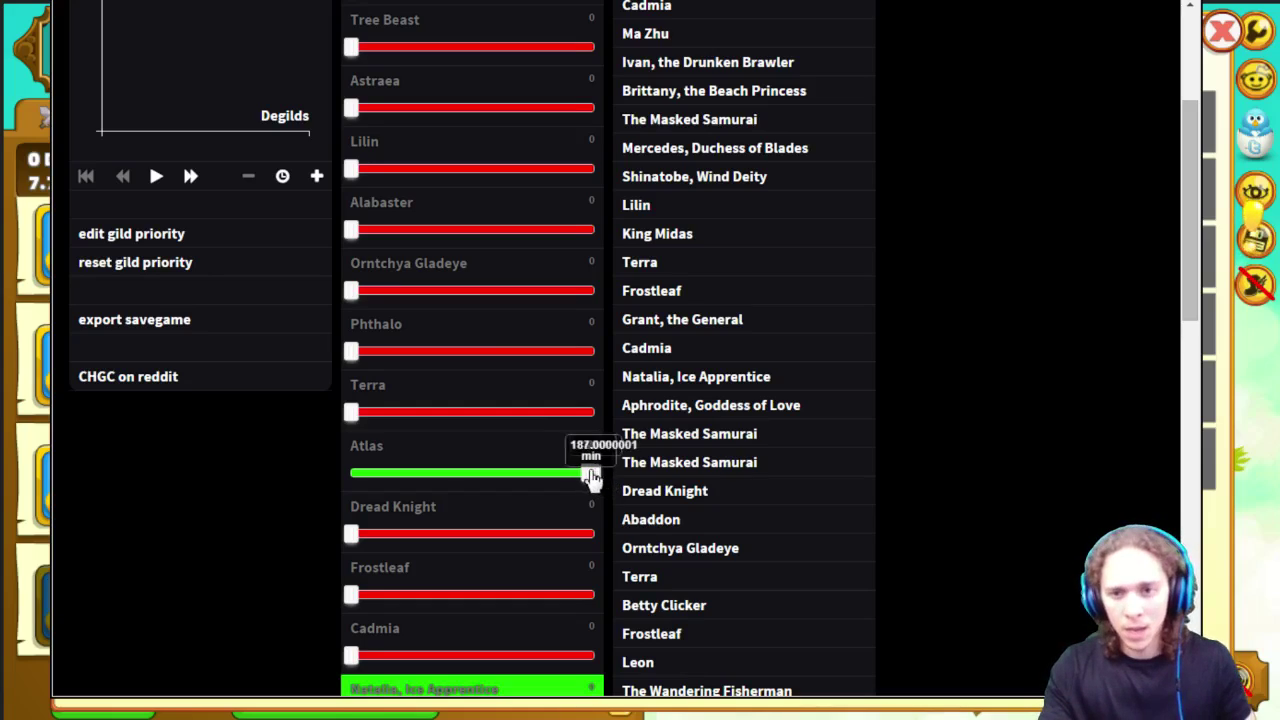
{"action": "mouse_move", "coordinate": [594, 476]}
{"action": "left_mouse_down"}
{"action": "mouse_move", "coordinate": [441, 486]}
{"action": "mouse_move", "coordinate": [453, 490]}
{"action": "left_mouse_up"}
{"action": "scroll", "coordinate": [450, 487], "scroll_direction": "up", "scroll_amount": 3}
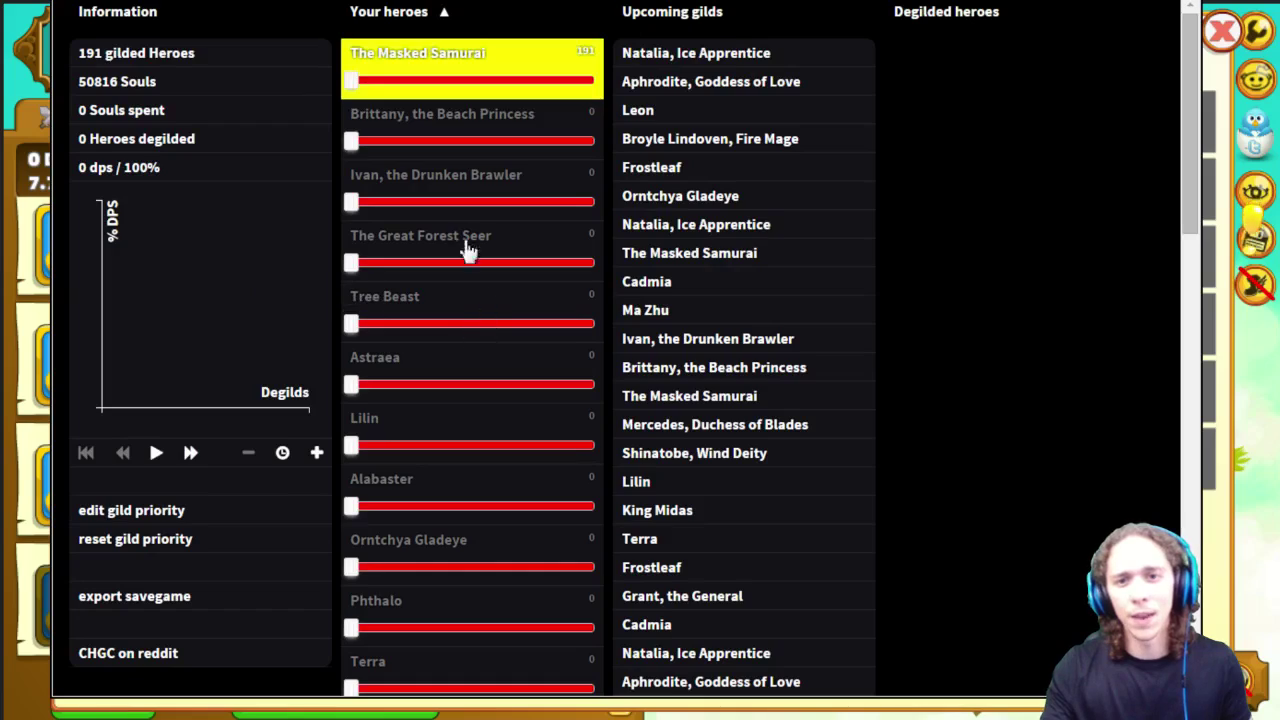
{"action": "mouse_move", "coordinate": [352, 82]}
{"action": "left_mouse_down"}
{"action": "mouse_move", "coordinate": [543, 86]}
{"action": "mouse_move", "coordinate": [314, 92]}
{"action": "left_mouse_up"}
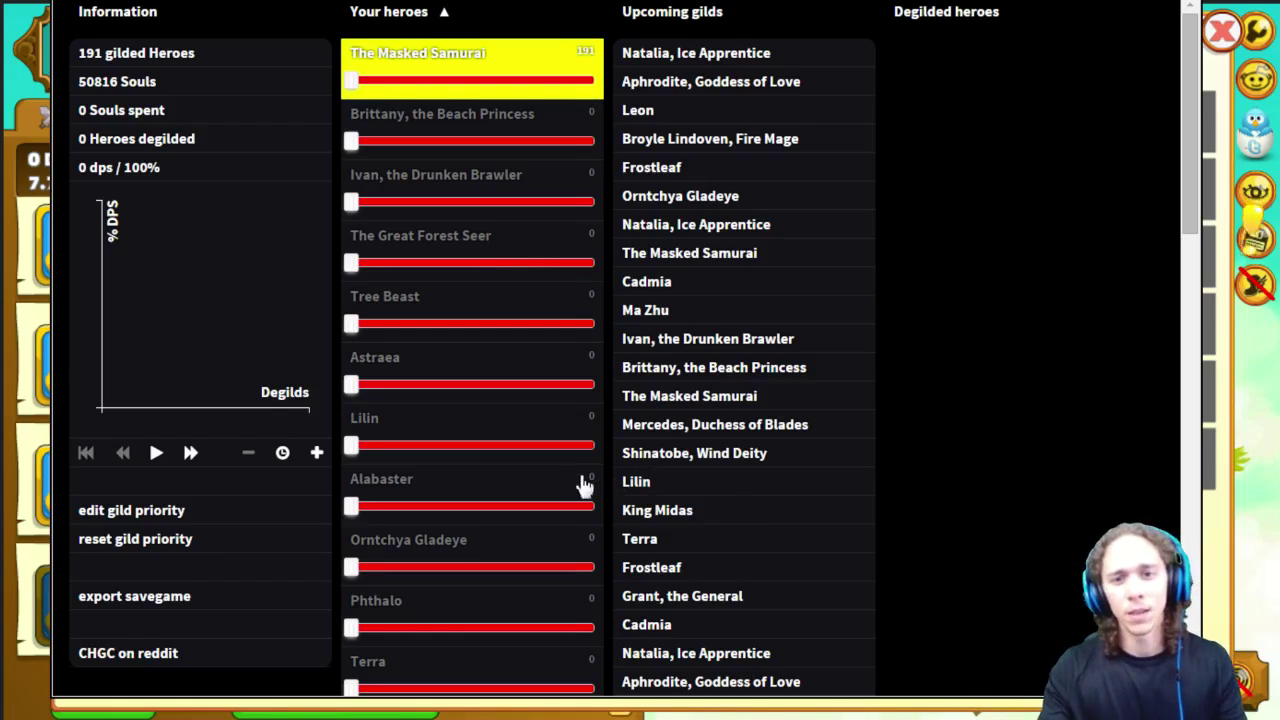
{"action": "scroll", "coordinate": [585, 485], "scroll_direction": "down", "scroll_amount": 3}
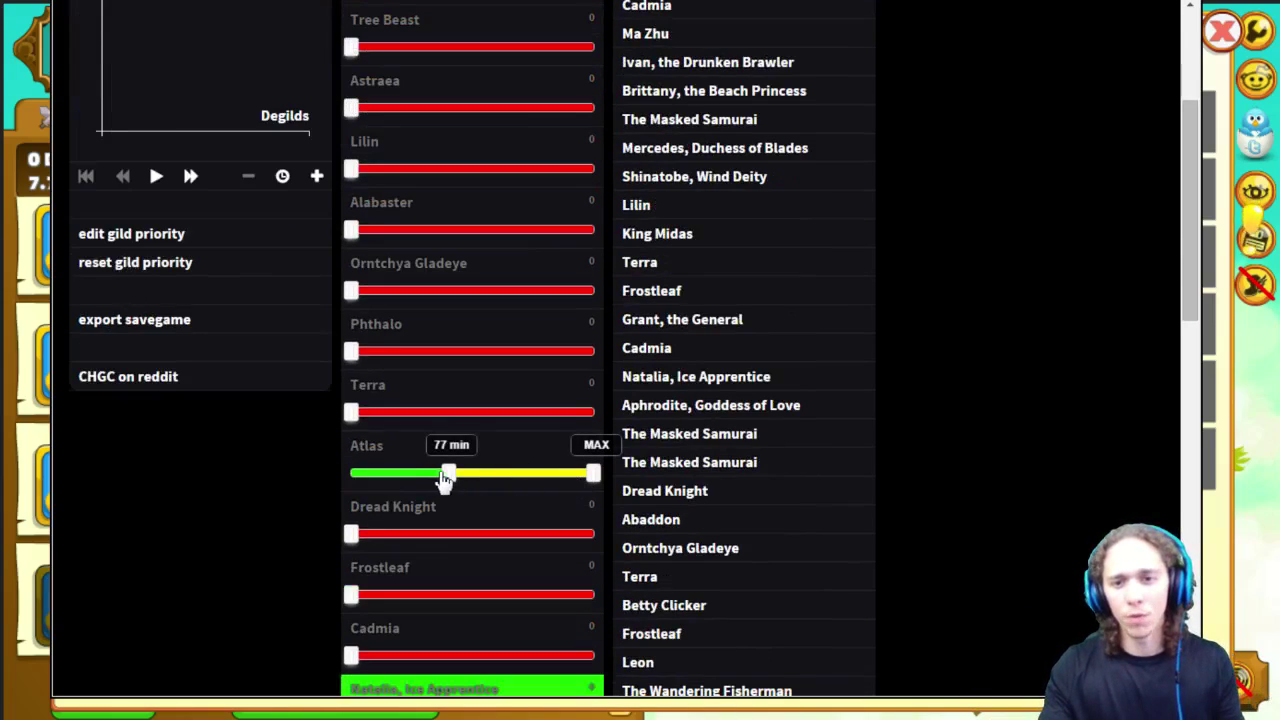
{"action": "left_click_drag", "start_coordinate": [448, 478], "coordinate": [719, 469]}
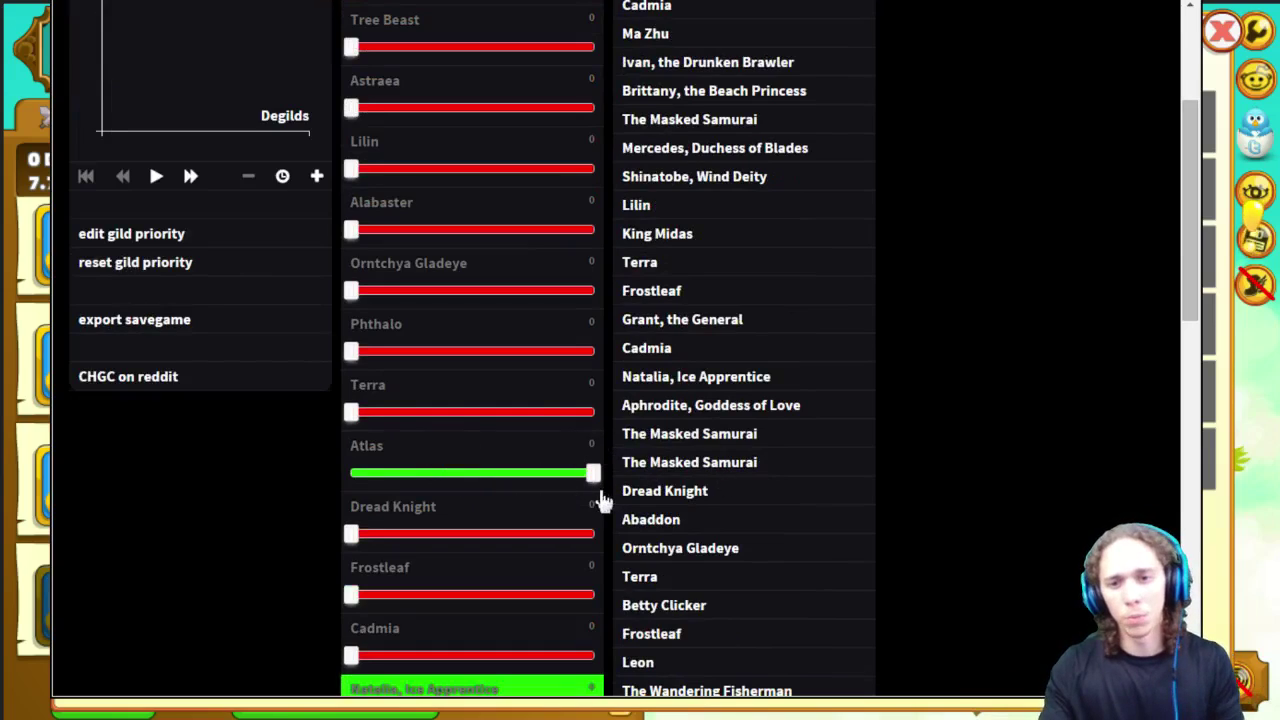
{"action": "scroll", "coordinate": [268, 328], "scroll_direction": "up", "scroll_amount": 3}
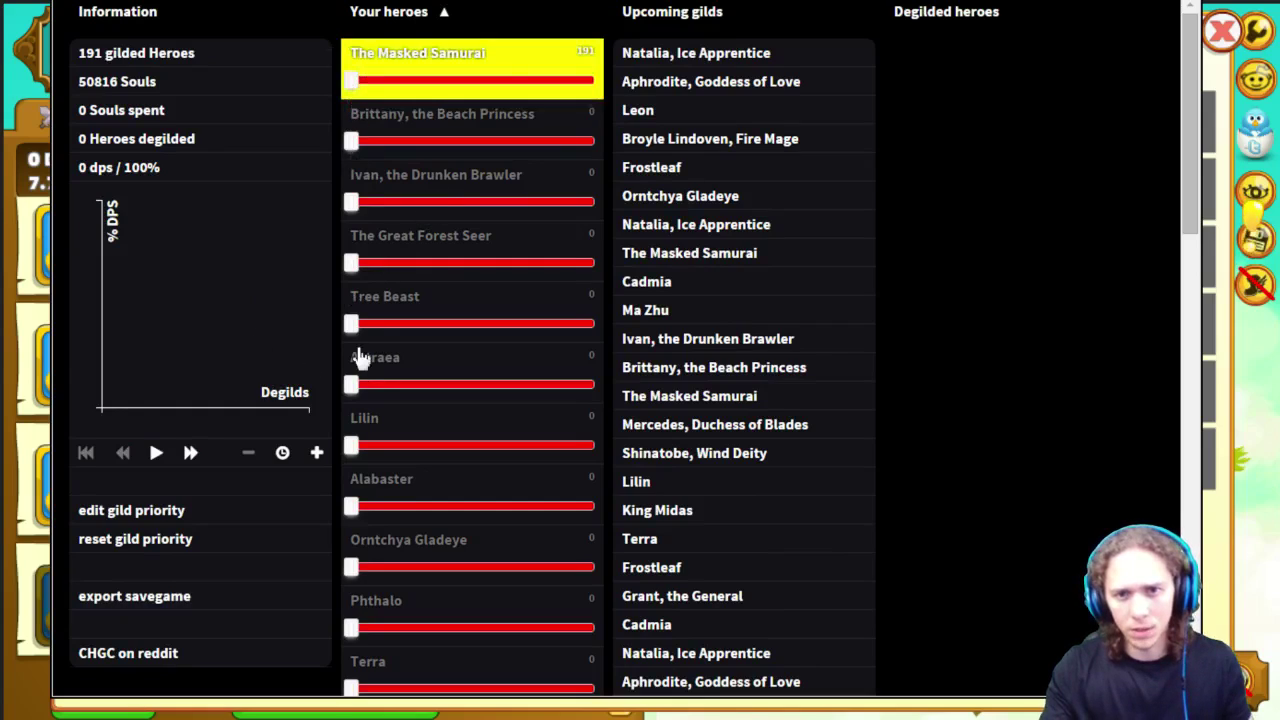
{"action": "scroll", "coordinate": [383, 443], "scroll_direction": "down", "scroll_amount": 4}
{"action": "scroll", "coordinate": [378, 480], "scroll_direction": "down", "scroll_amount": 7}
{"action": "scroll", "coordinate": [374, 520], "scroll_direction": "up", "scroll_amount": 1}
{"action": "scroll", "coordinate": [374, 460], "scroll_direction": "up", "scroll_amount": 3}
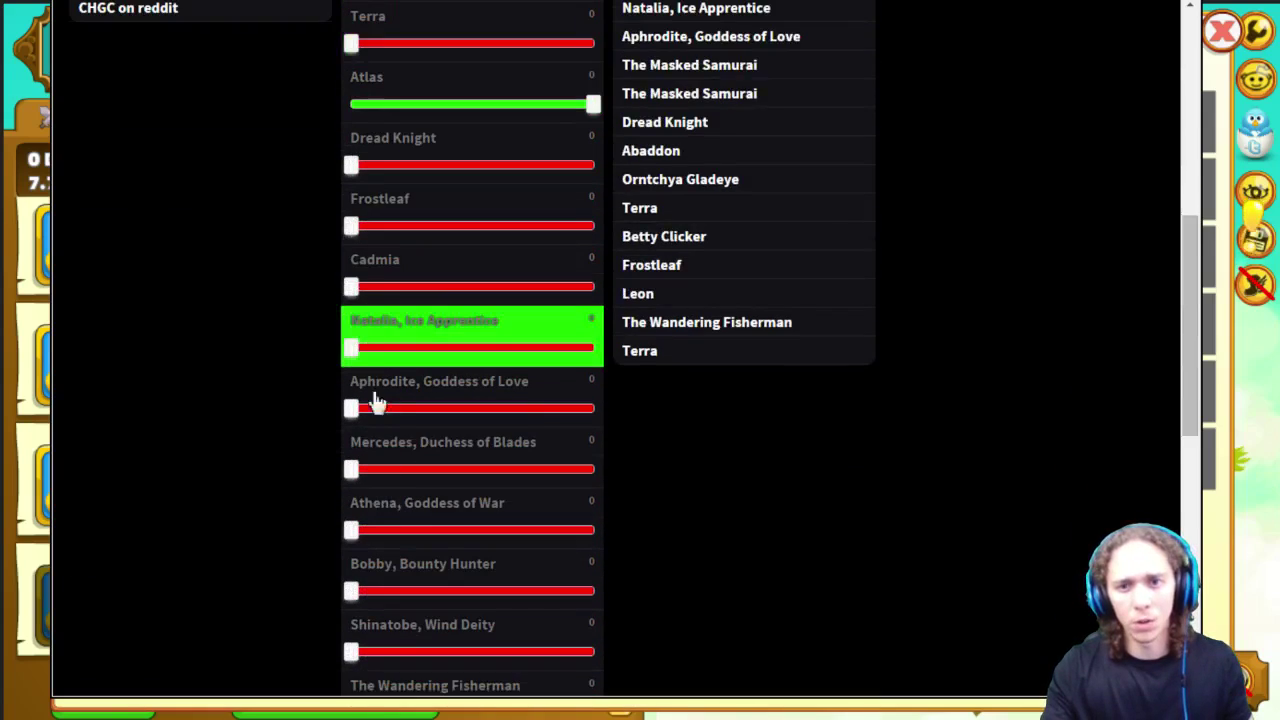
- Start the degild simulation under the Degilds graph
{"action": "scroll", "coordinate": [433, 178], "scroll_direction": "up", "scroll_amount": 2}
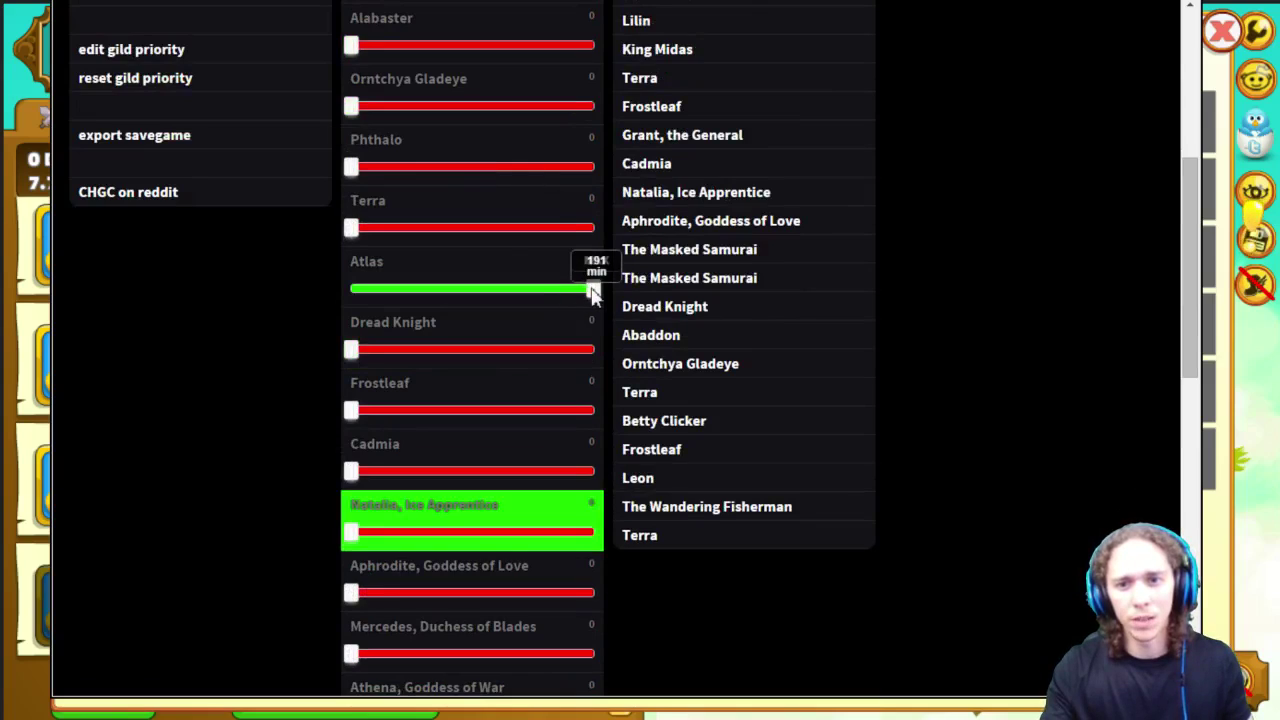
{"action": "scroll", "coordinate": [400, 290], "scroll_direction": "up", "scroll_amount": 2}
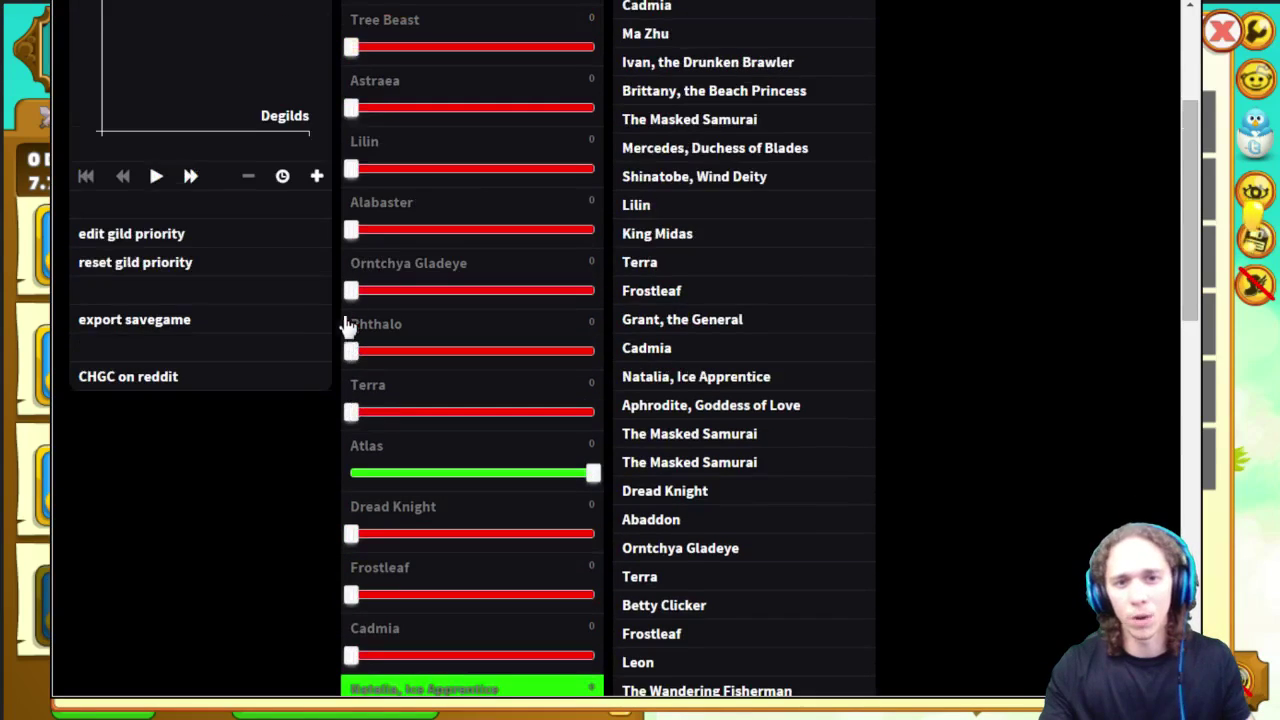
{"action": "scroll", "coordinate": [181, 281], "scroll_direction": "up", "scroll_amount": 3}
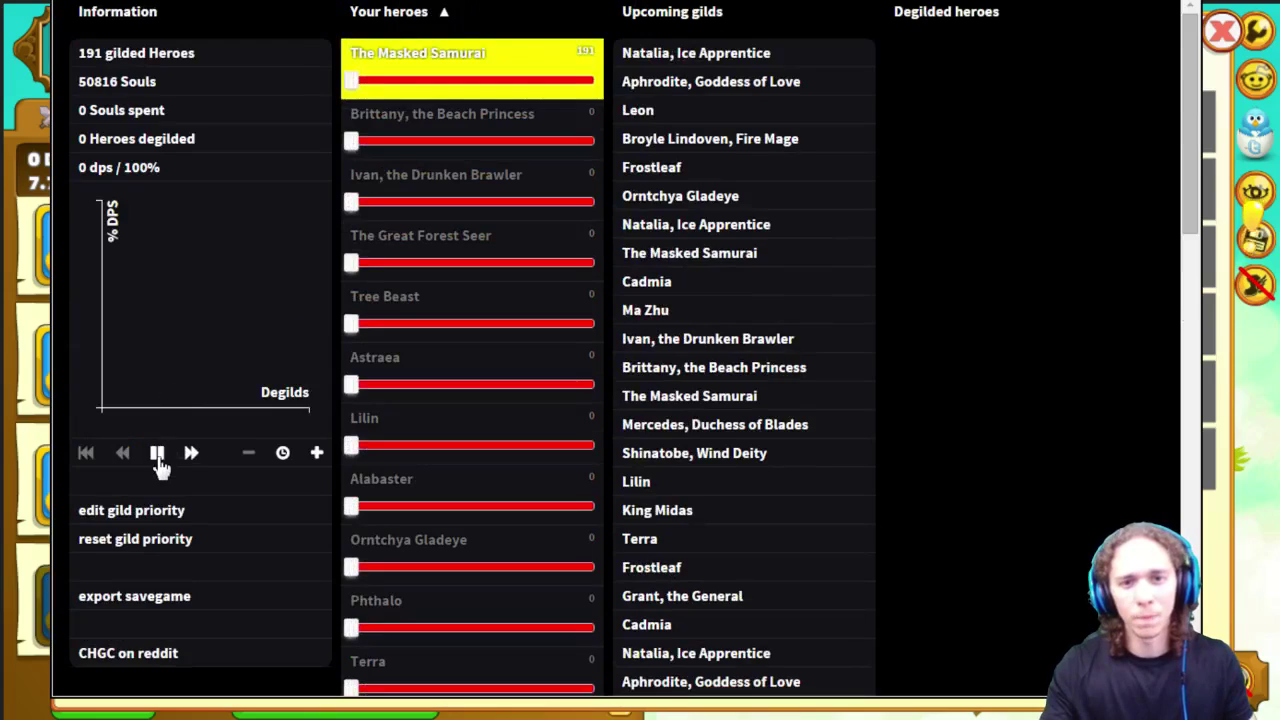
{"action": "left_click", "coordinate": [283, 455]}
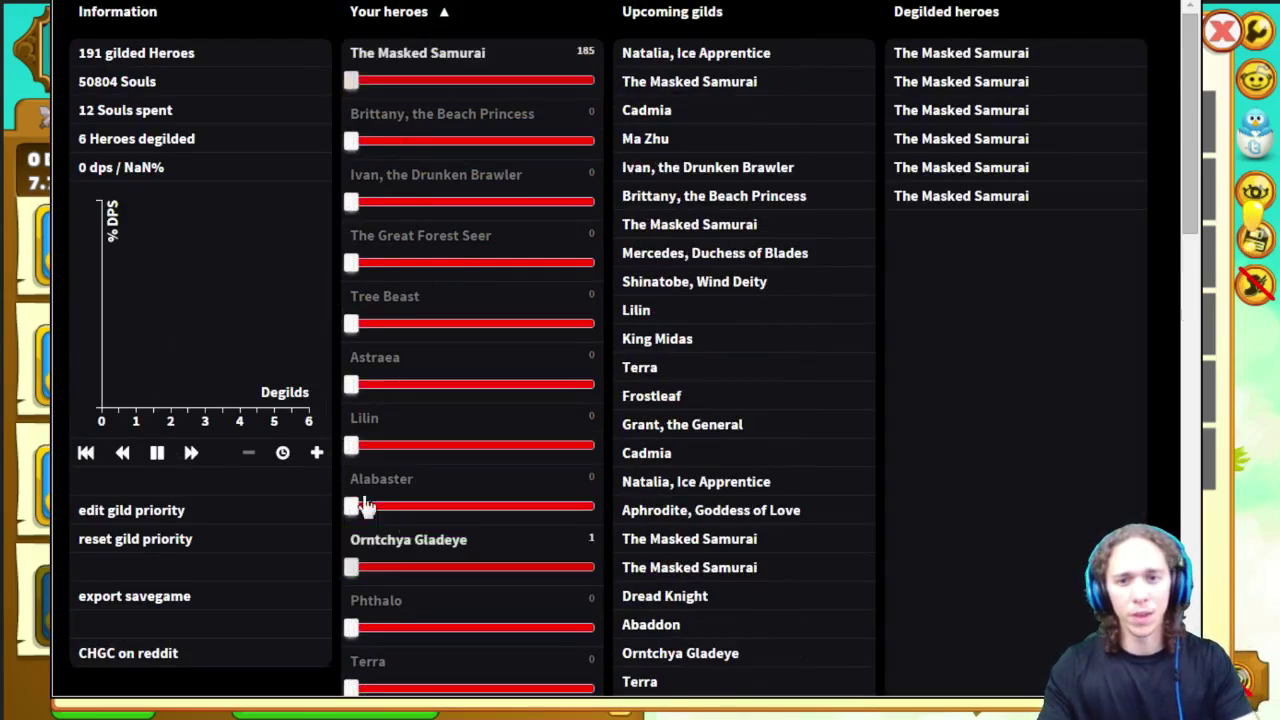
- Speed up the simulation and let it run until The Masked Samurai reaches 96 gilds
{"action": "scroll", "coordinate": [365, 505], "scroll_direction": "down", "scroll_amount": 2}
{"action": "scroll", "coordinate": [410, 520], "scroll_direction": "down", "scroll_amount": 2}
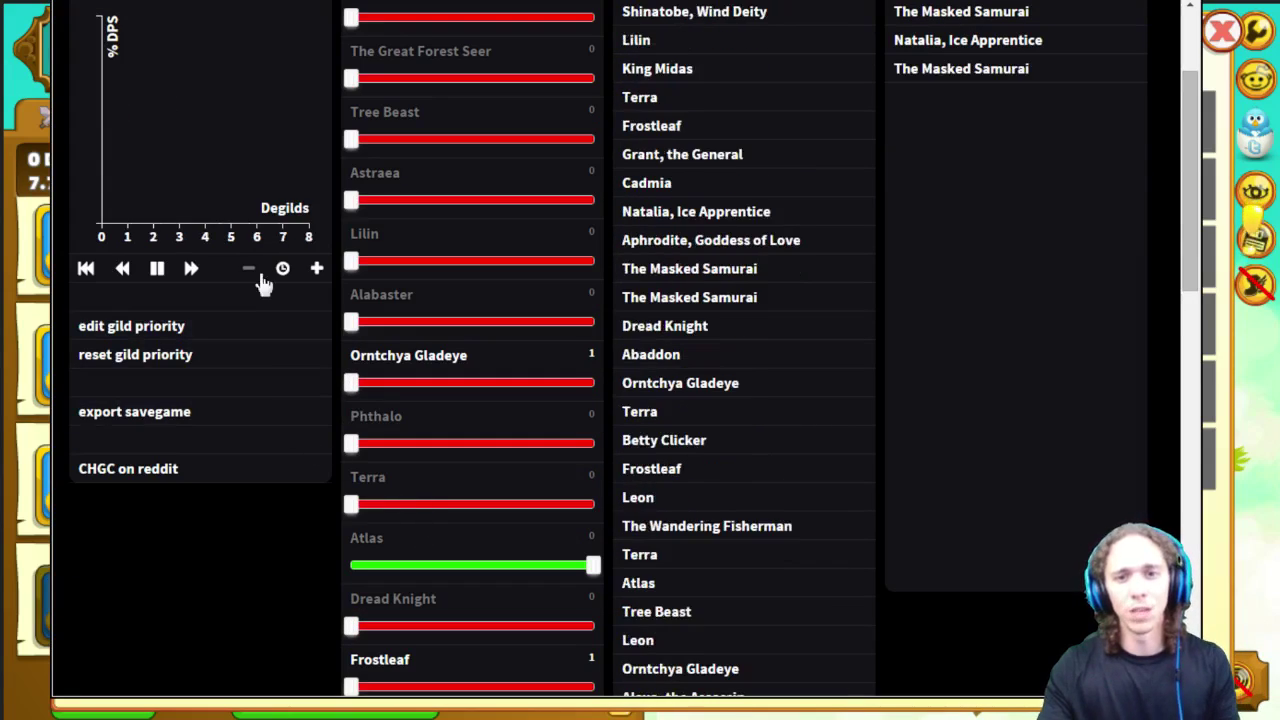
{"action": "left_click", "coordinate": [318, 272]}
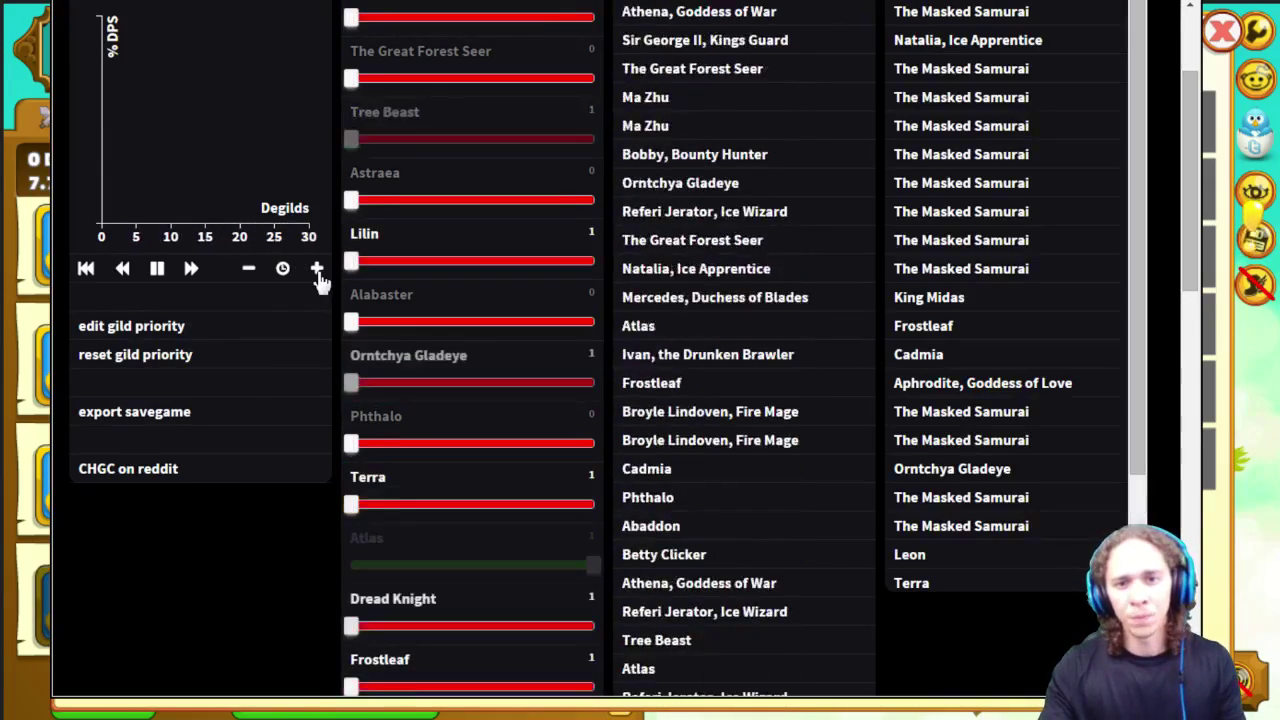
{"action": "scroll", "coordinate": [525, 358], "scroll_direction": "up", "scroll_amount": 3}
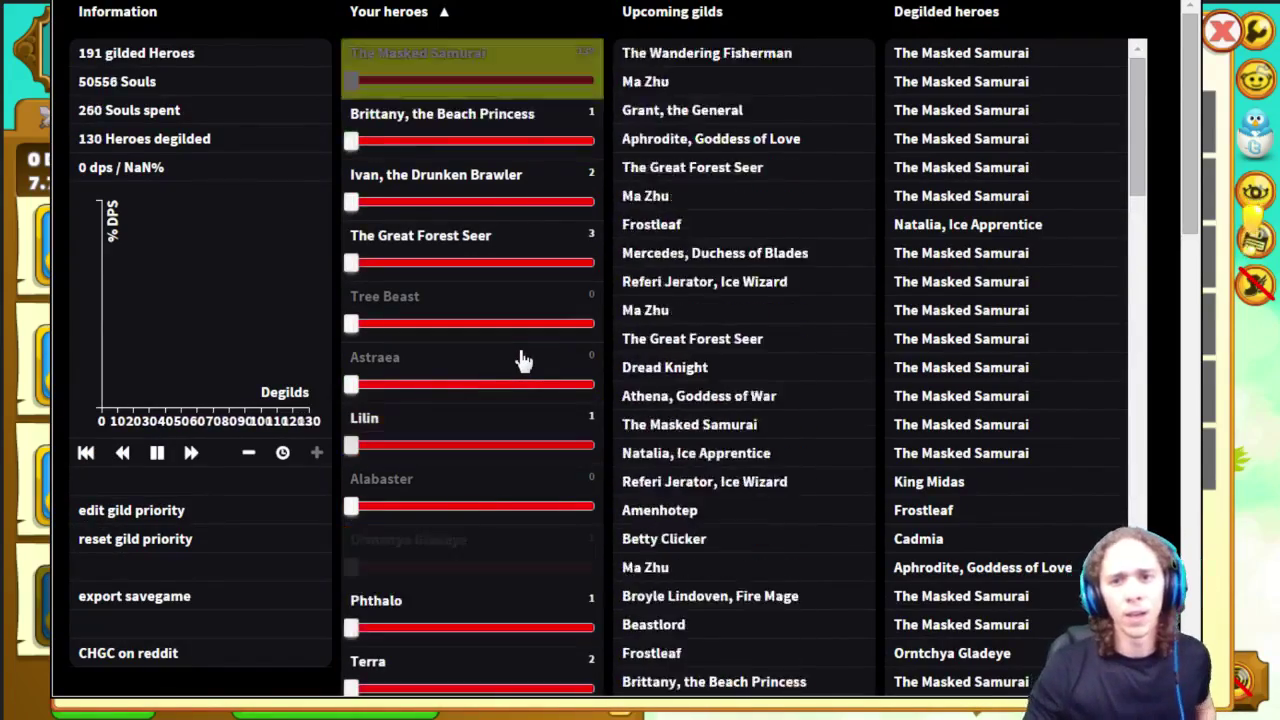
{"action": "scroll", "coordinate": [525, 360], "scroll_direction": "down", "scroll_amount": 3}
{"action": "scroll", "coordinate": [522, 362], "scroll_direction": "down", "scroll_amount": 1}
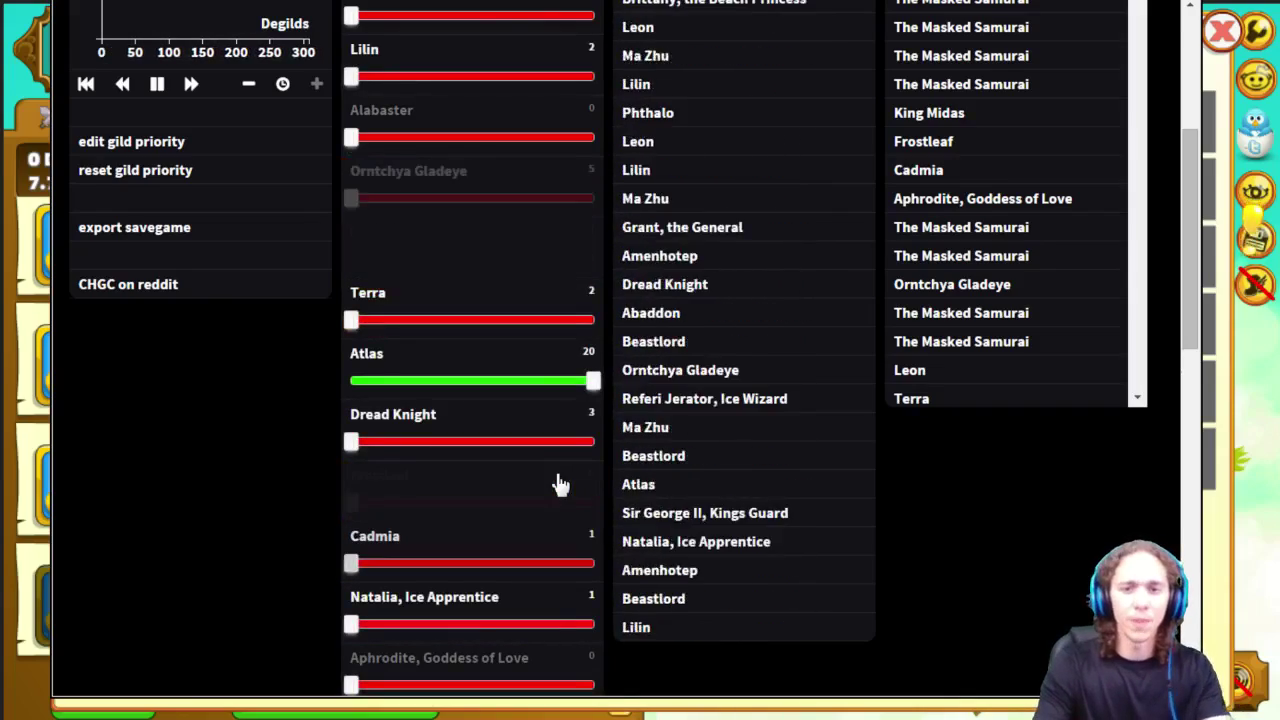
{"action": "scroll", "coordinate": [561, 477], "scroll_direction": "up", "scroll_amount": 4}
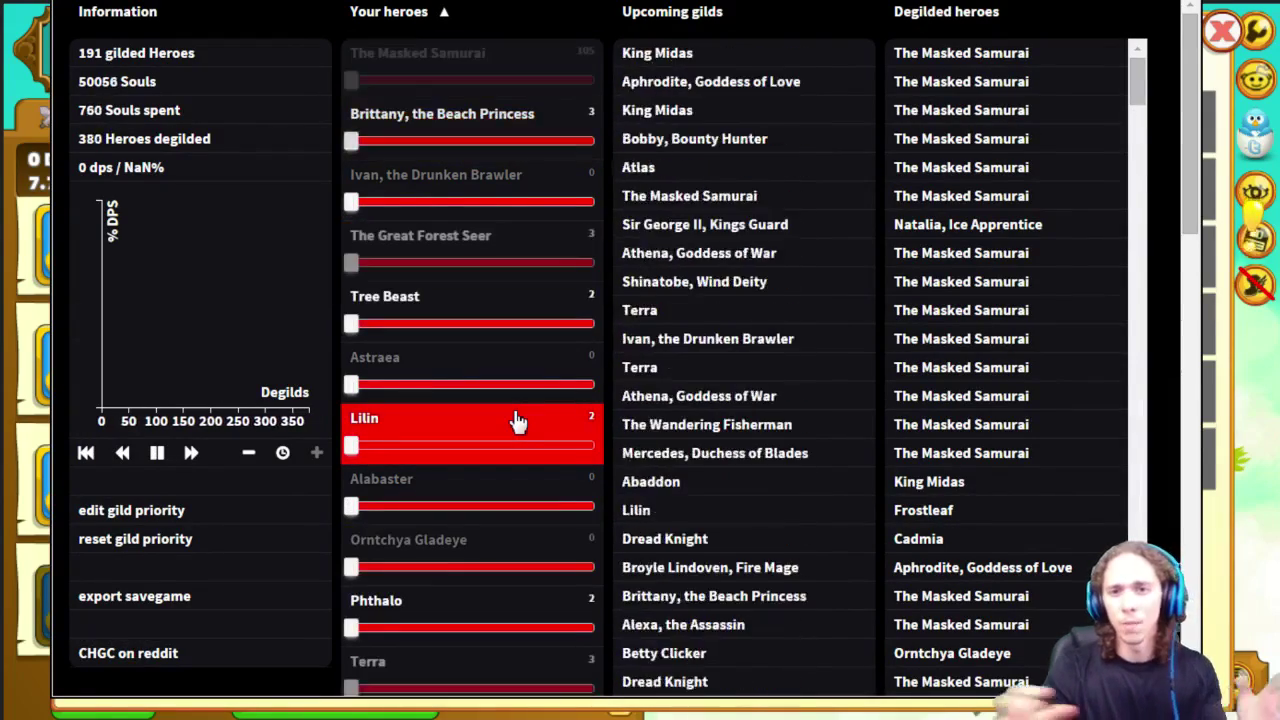
{"action": "scroll", "coordinate": [515, 420], "scroll_direction": "down", "scroll_amount": 3}
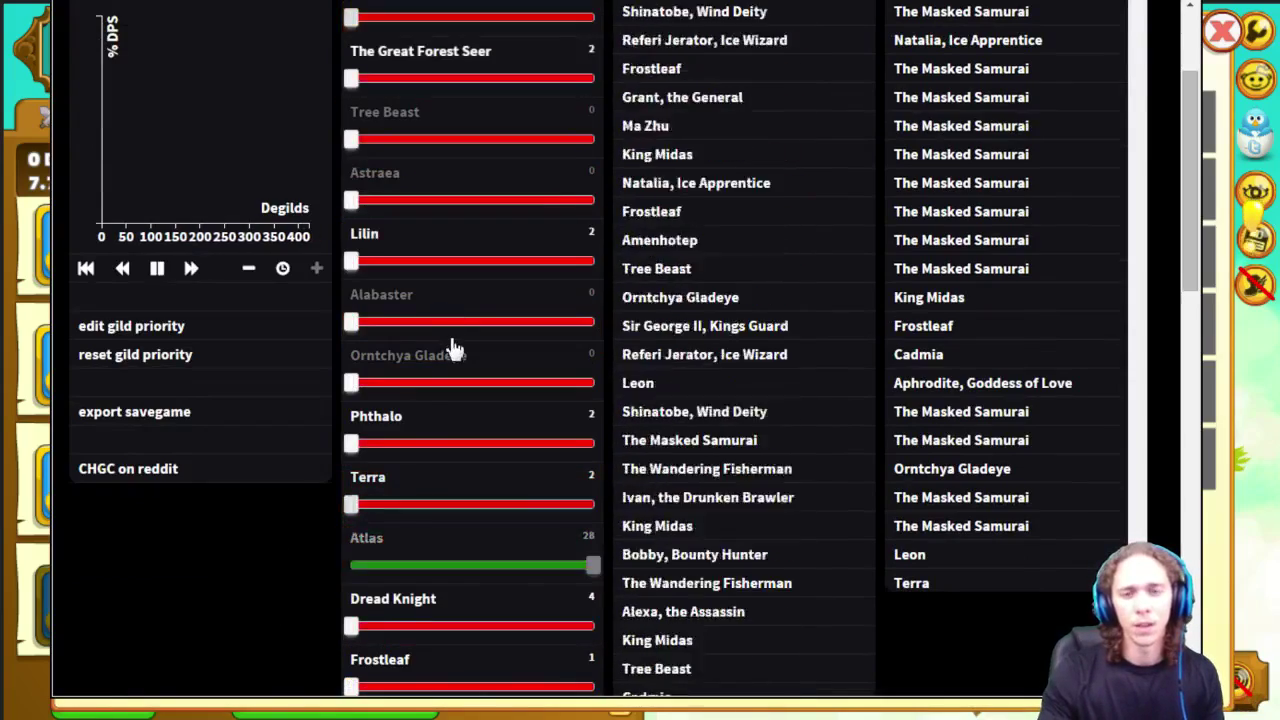
{"action": "scroll", "coordinate": [449, 346], "scroll_direction": "up", "scroll_amount": 3}
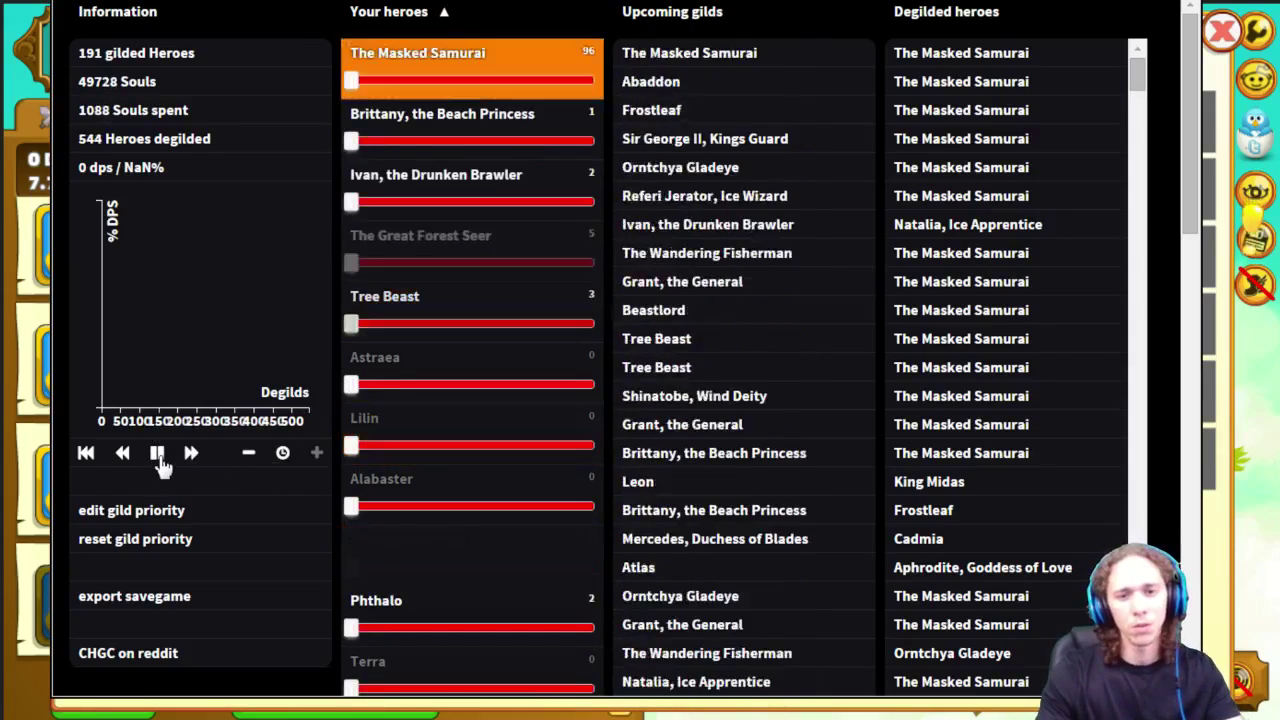
- Pause the simulation at 547 heroes degilded and point out the 1094 souls spent
{"action": "left_click", "coordinate": [158, 455]}
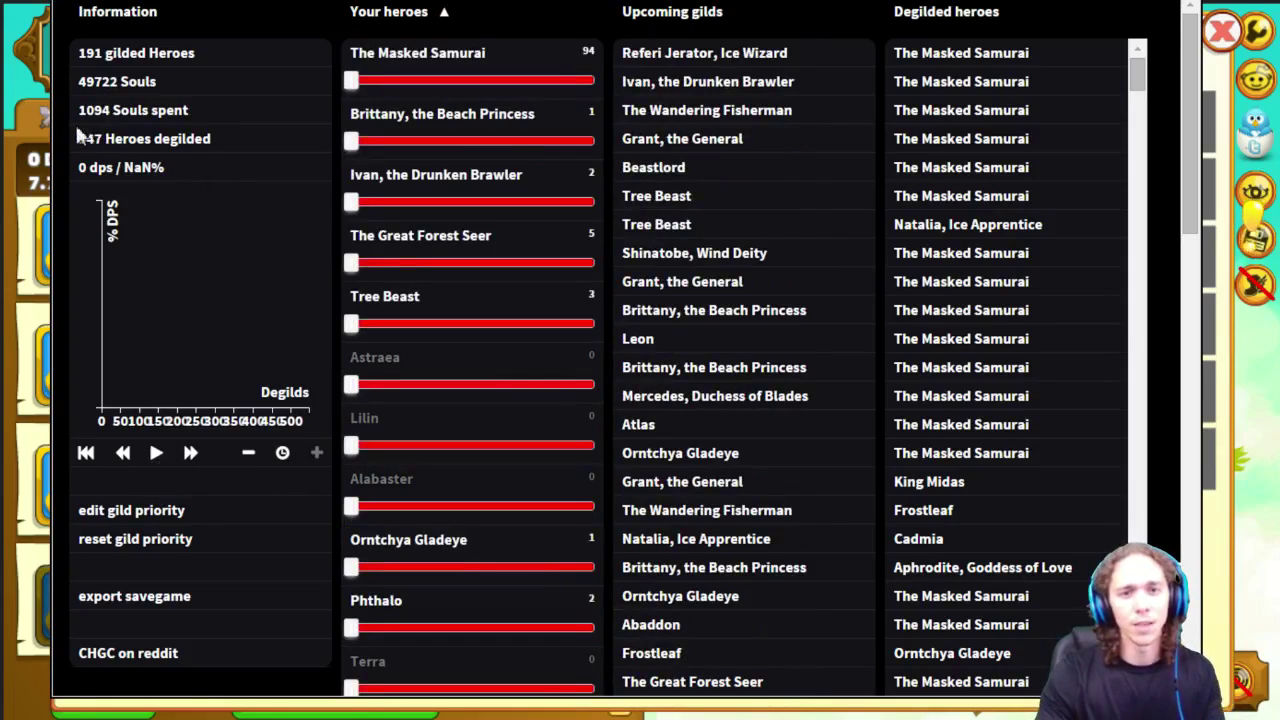
{"action": "mouse_move", "coordinate": [86, 110]}
{"action": "left_mouse_down"}
{"action": "mouse_move", "coordinate": [161, 112]}
{"action": "mouse_move", "coordinate": [78, 112]}
{"action": "left_mouse_up"}
{"action": "left_click", "coordinate": [190, 117]}
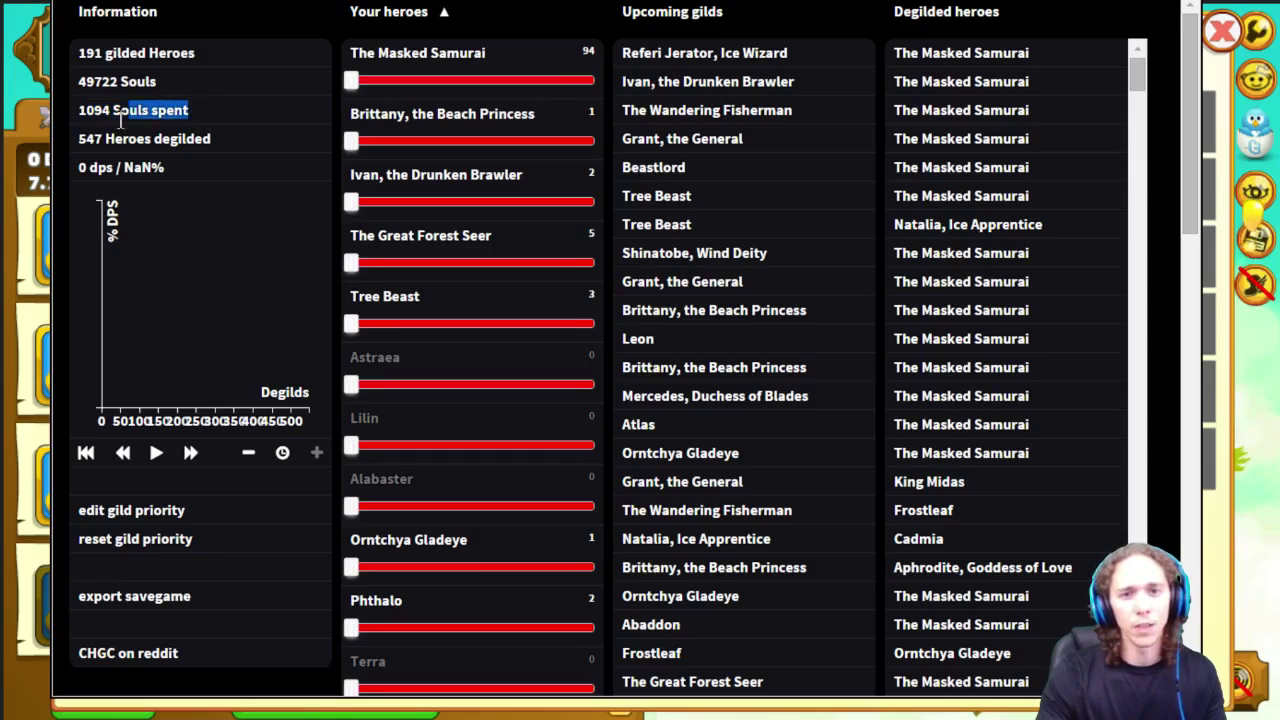
- Highlight the dps line in the simulation results
{"action": "scroll", "coordinate": [525, 427], "scroll_direction": "down", "scroll_amount": 3}
{"action": "scroll", "coordinate": [525, 427], "scroll_direction": "down", "scroll_amount": 4}
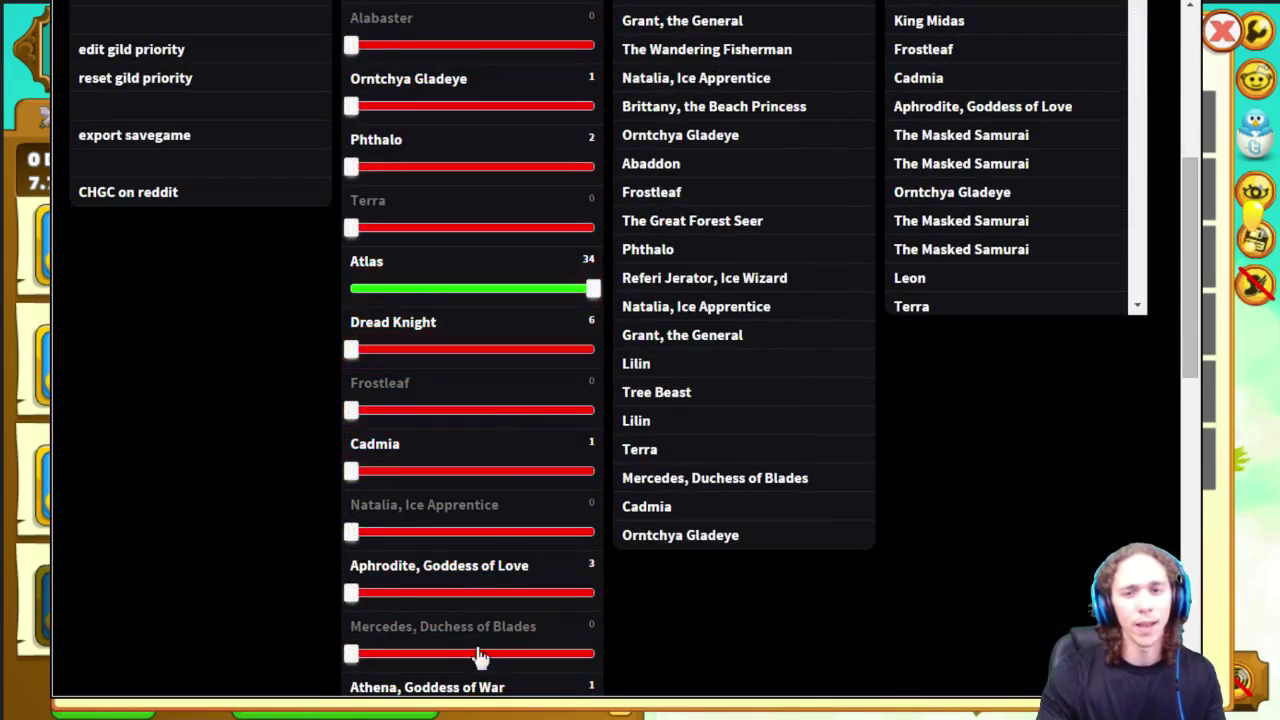
{"action": "scroll", "coordinate": [523, 180], "scroll_direction": "up", "scroll_amount": 7}
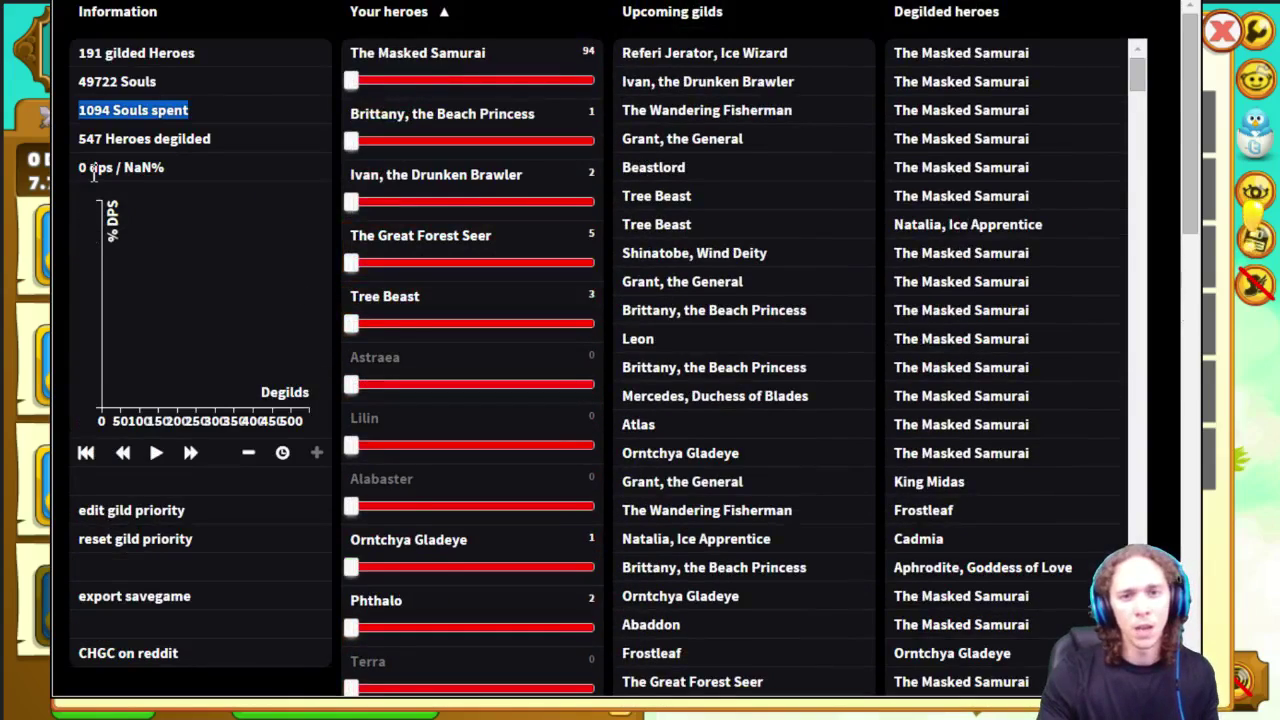
{"action": "left_click_drag", "start_coordinate": [78, 170], "coordinate": [162, 170]}
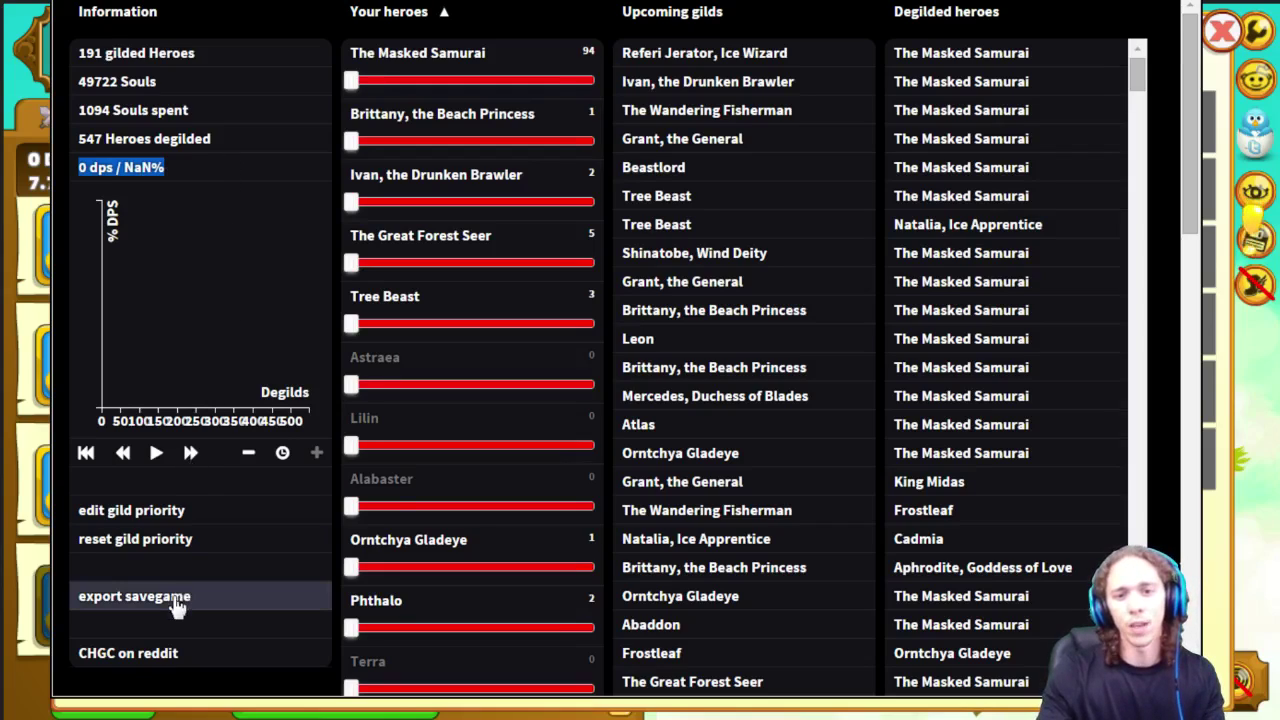
{"action": "mouse_move", "coordinate": [470, 250]}
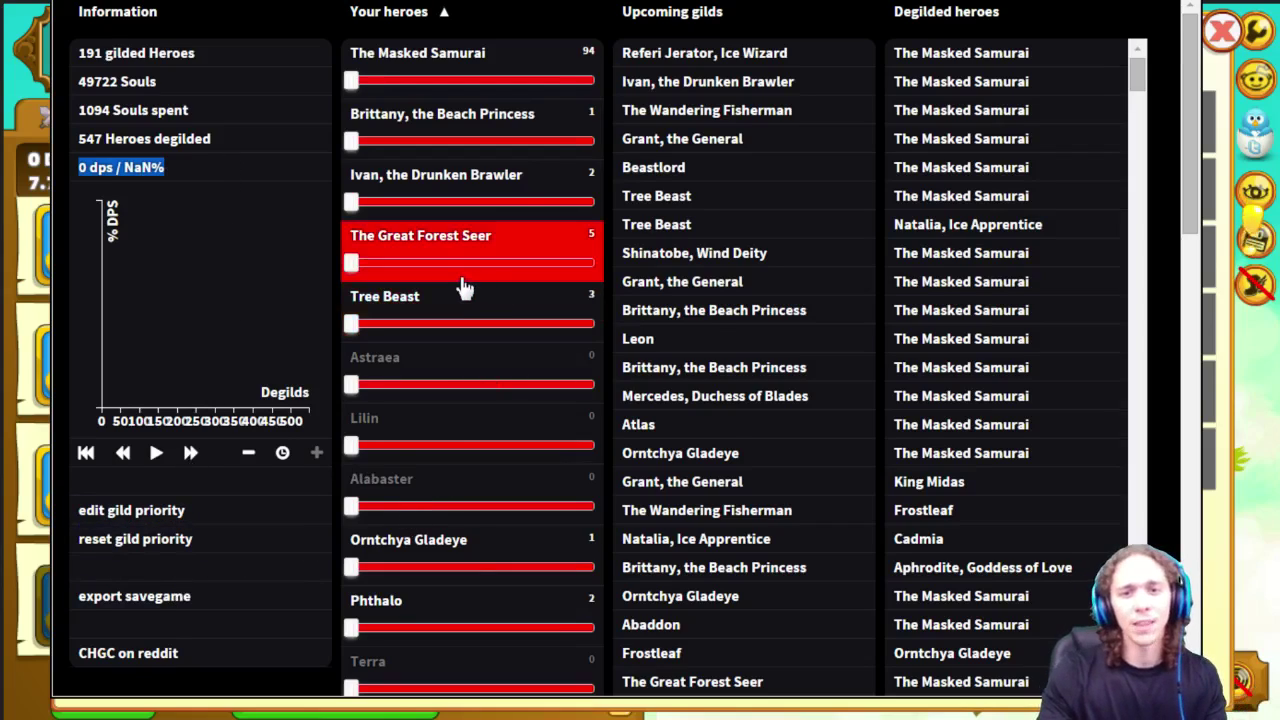
- Export the degilded save as CHGCSave (16).txt and open the downloaded file
{"action": "scroll", "coordinate": [463, 290], "scroll_direction": "down", "scroll_amount": 3}
{"action": "scroll", "coordinate": [453, 240], "scroll_direction": "up", "scroll_amount": 2}
{"action": "scroll", "coordinate": [451, 140], "scroll_direction": "up", "scroll_amount": 1}
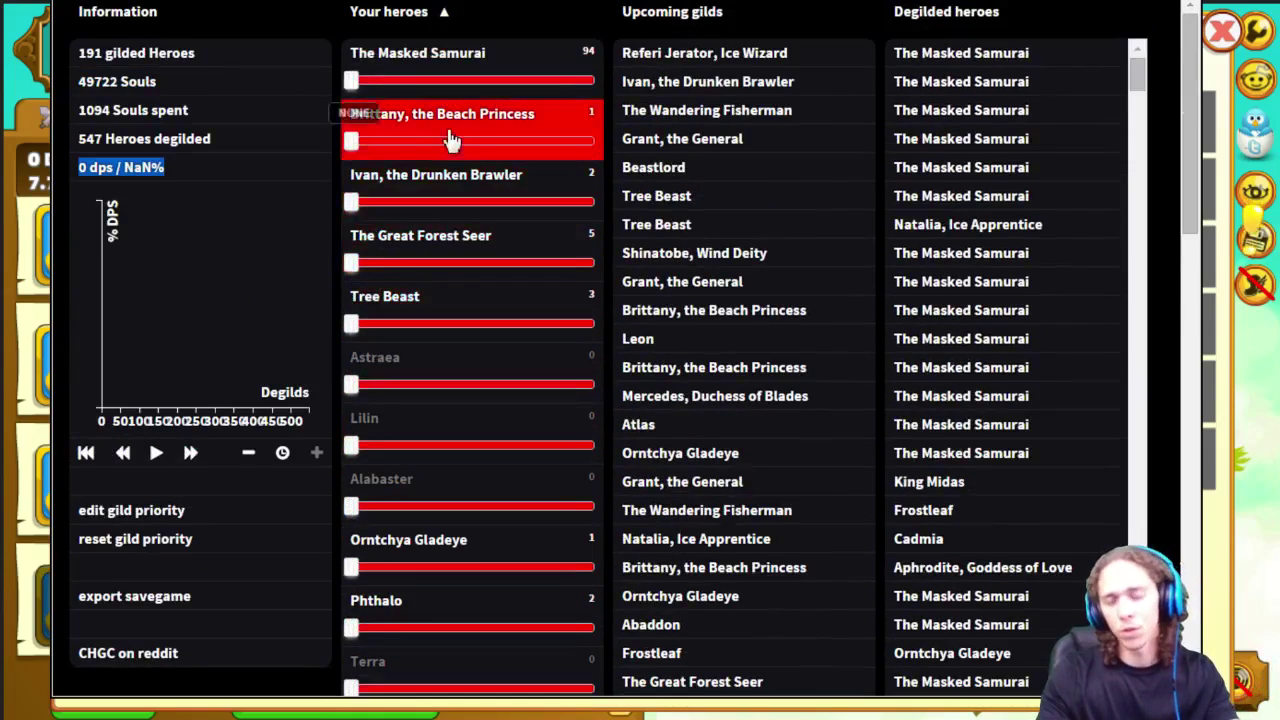
{"action": "scroll", "coordinate": [405, 300], "scroll_direction": "down", "scroll_amount": 3}
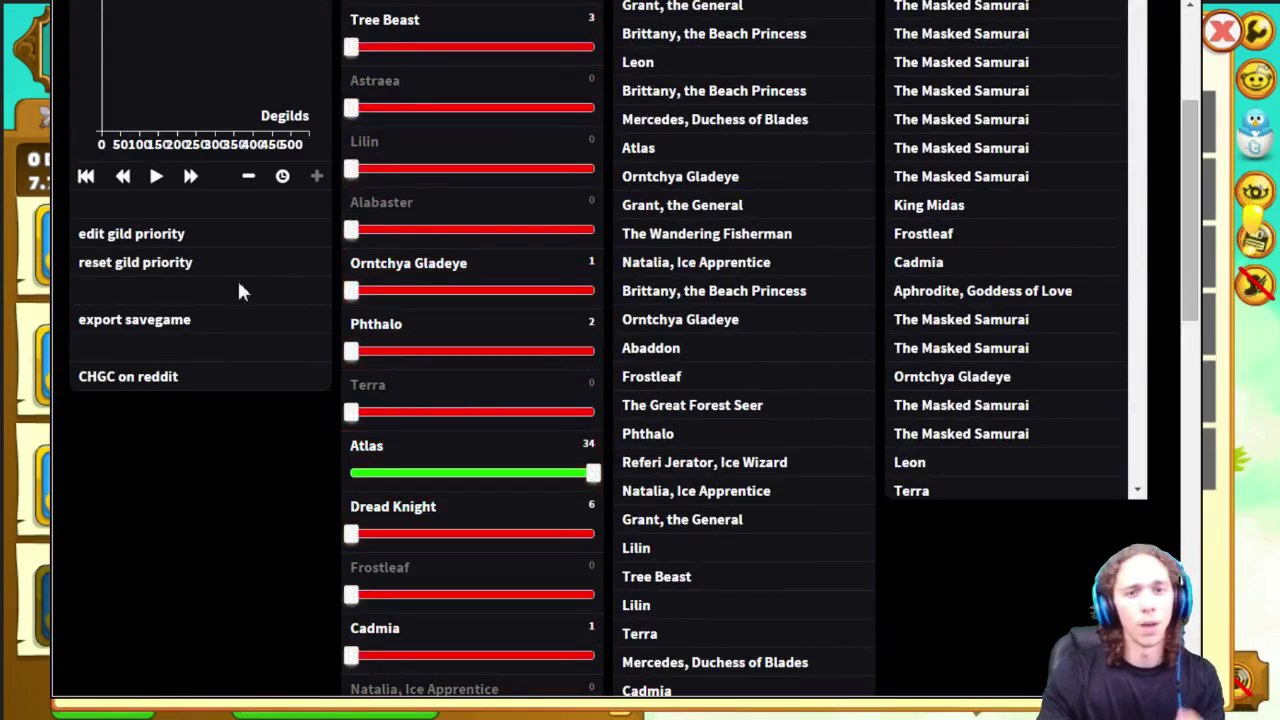
{"action": "left_click", "coordinate": [153, 320]}
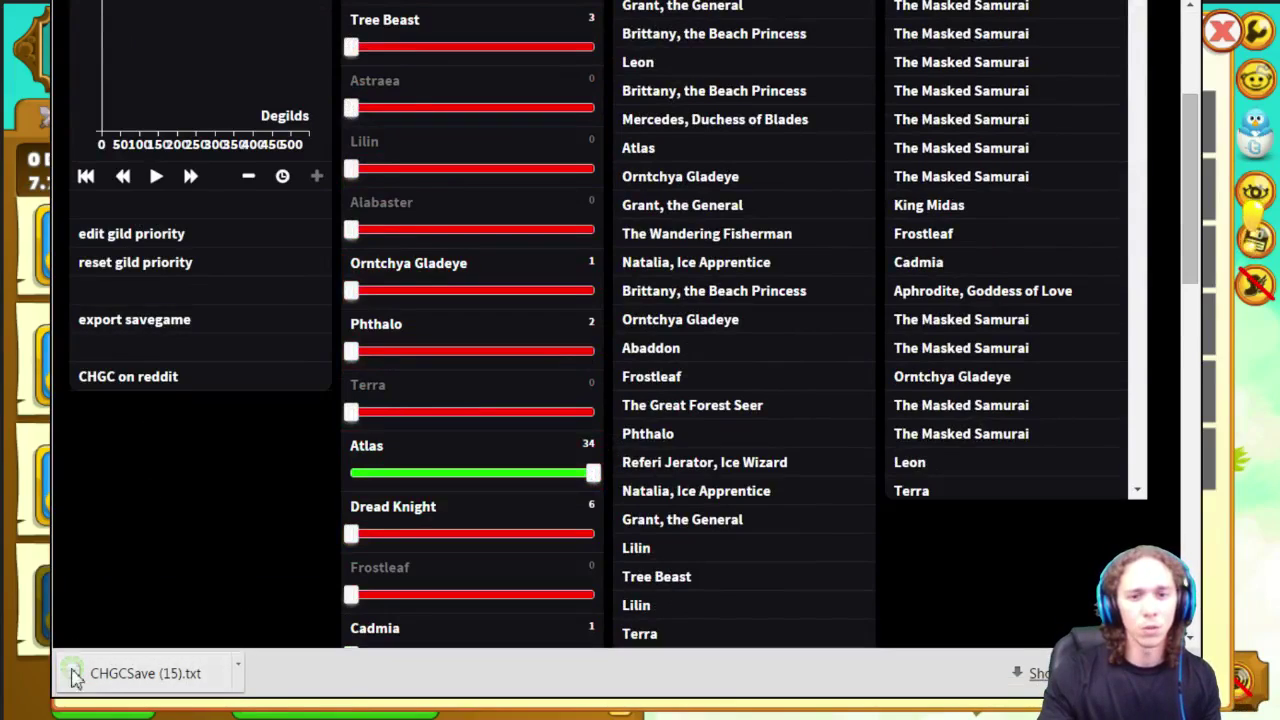
{"action": "left_click", "coordinate": [1188, 673]}
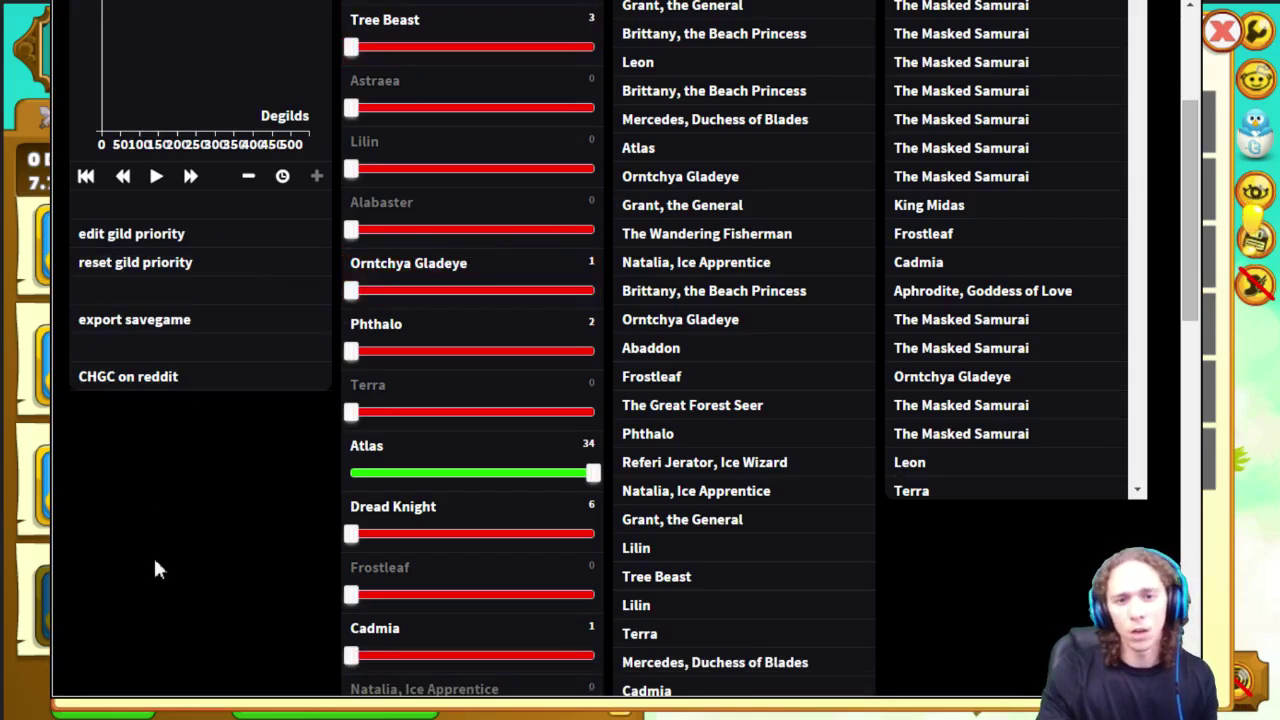
{"action": "left_click", "coordinate": [176, 325]}
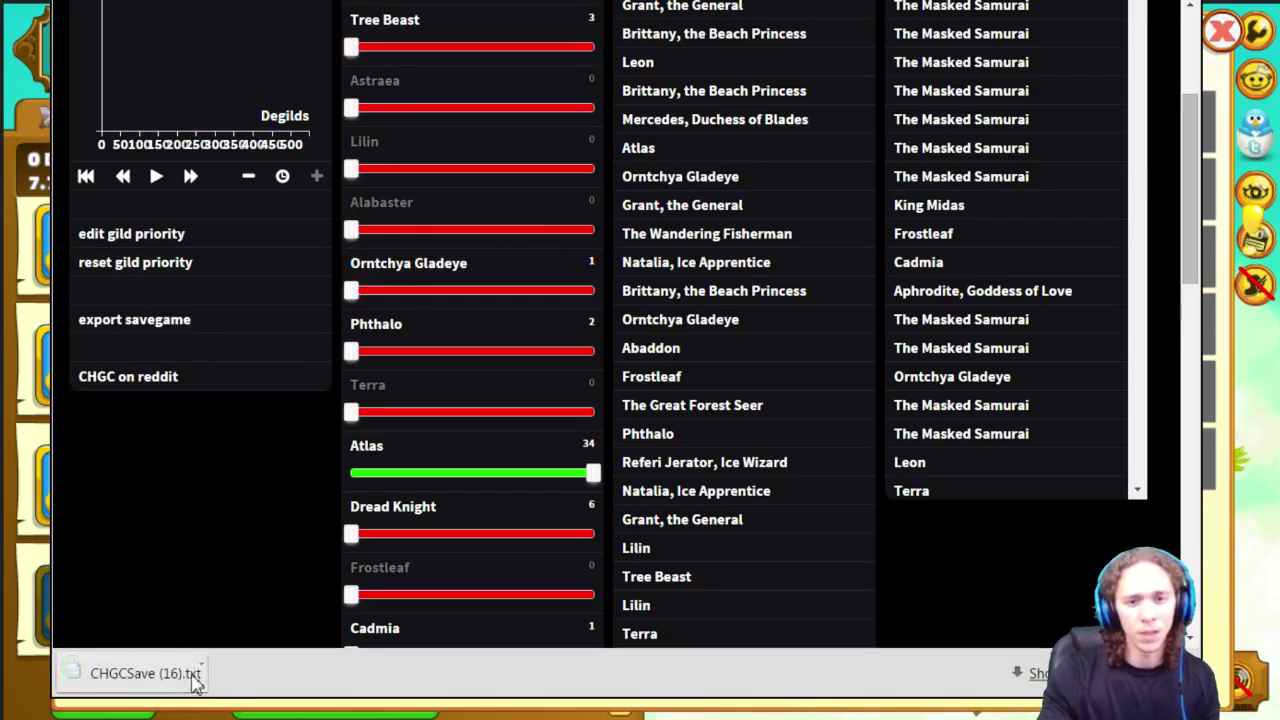
{"action": "left_click", "coordinate": [110, 673]}
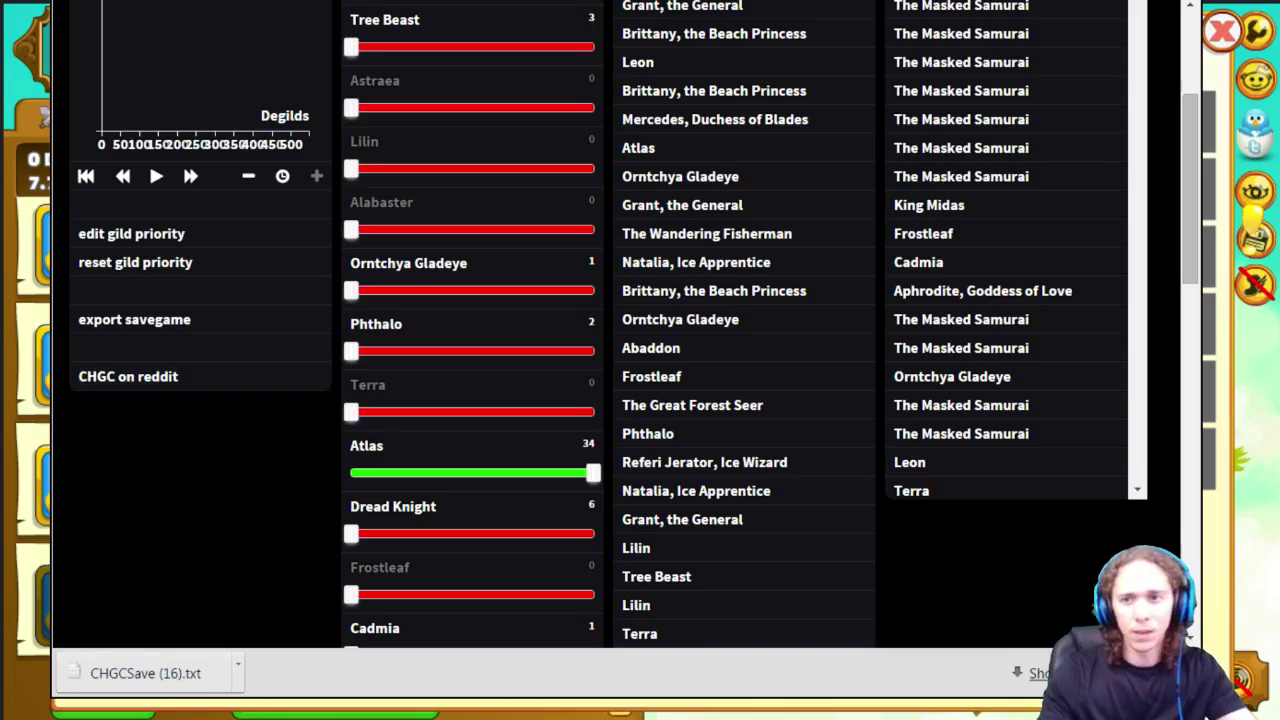
- Import the exported save data into the game through Options > Import
{"action": "left_click", "coordinate": [1221, 36]}
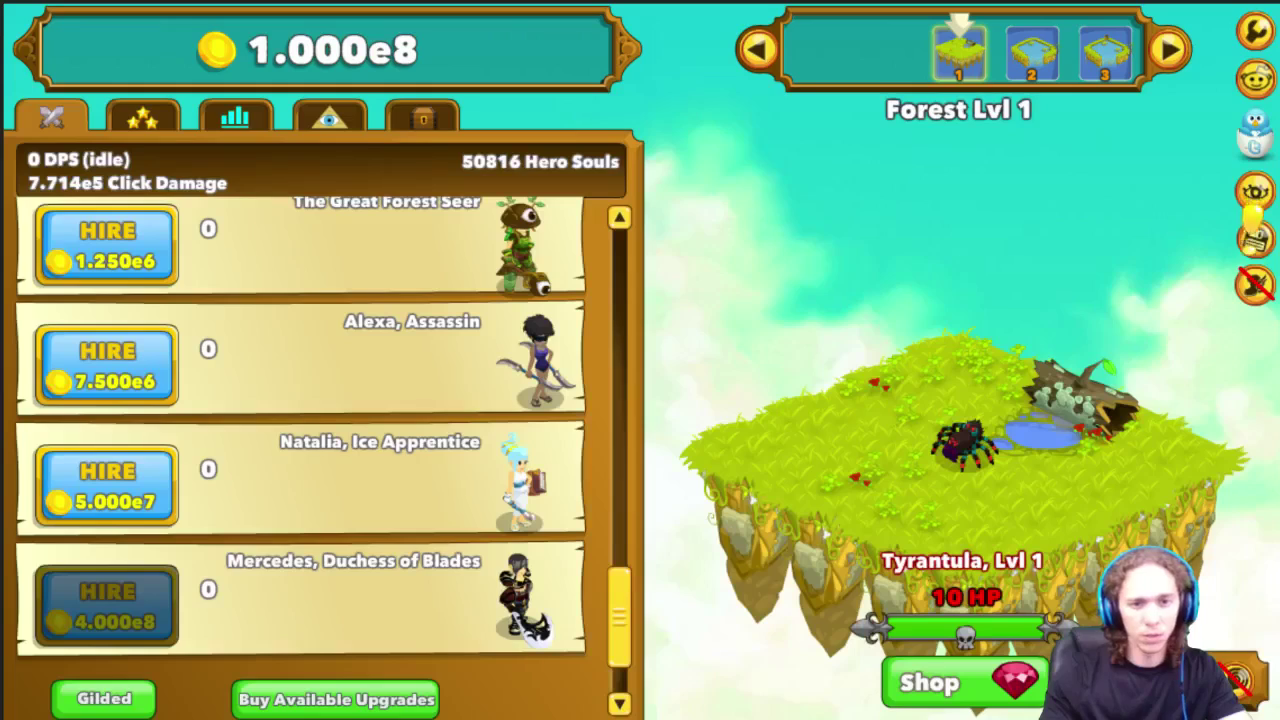
{"action": "left_click", "coordinate": [1255, 30]}
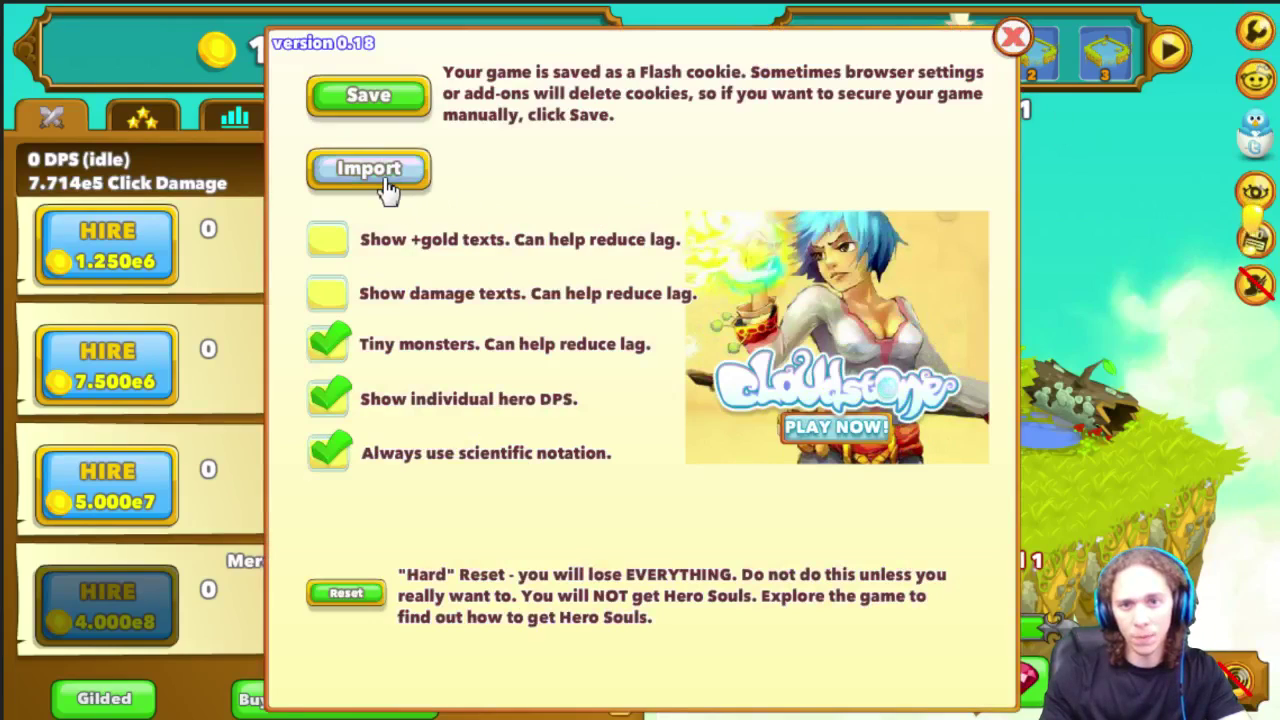
{"action": "left_click", "coordinate": [383, 178]}
{"action": "left_click", "coordinate": [518, 224]}
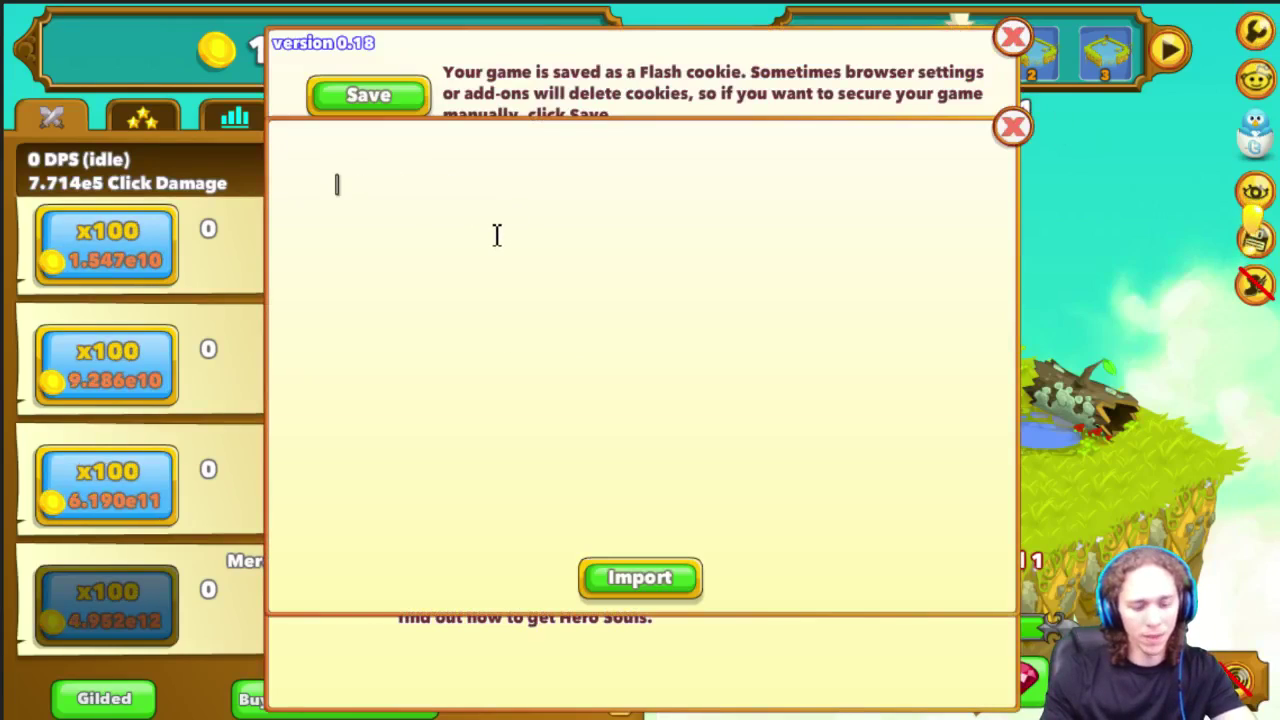
{"action": "key", "text": "ctrl+v"}
{"action": "left_click", "coordinate": [618, 578]}
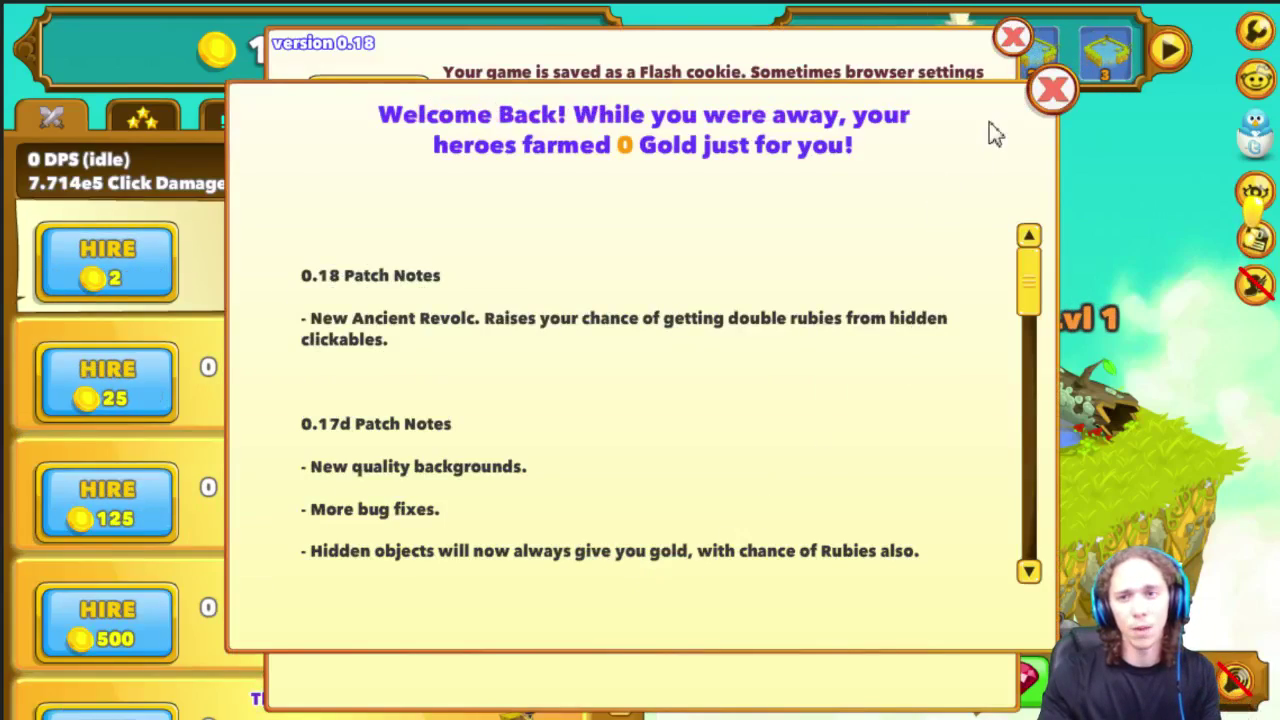
- Check the Gilded list shows The Masked Samurai at 94 and Atlas at 34
{"action": "left_click", "coordinate": [1045, 100]}
{"action": "left_click", "coordinate": [1012, 37]}
{"action": "scroll", "coordinate": [200, 594], "scroll_direction": "down", "scroll_amount": 3}
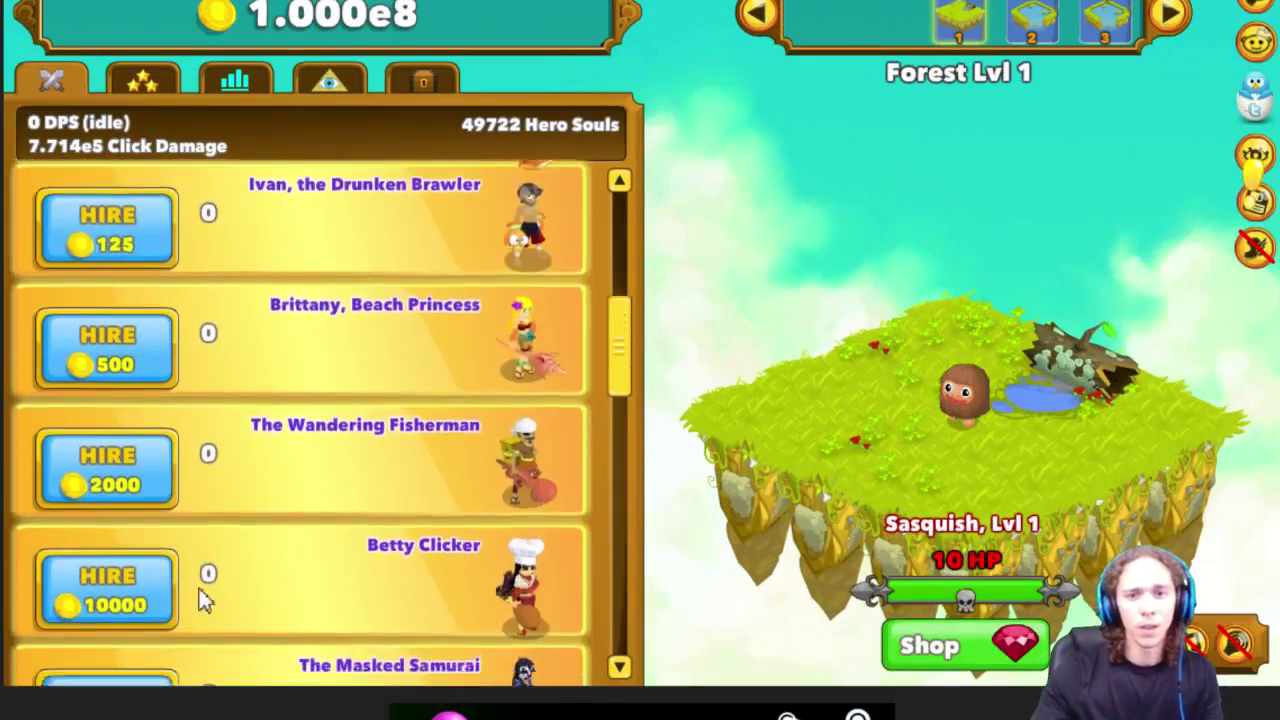
{"action": "scroll", "coordinate": [198, 598], "scroll_direction": "down", "scroll_amount": 10}
{"action": "left_click", "coordinate": [108, 604]}
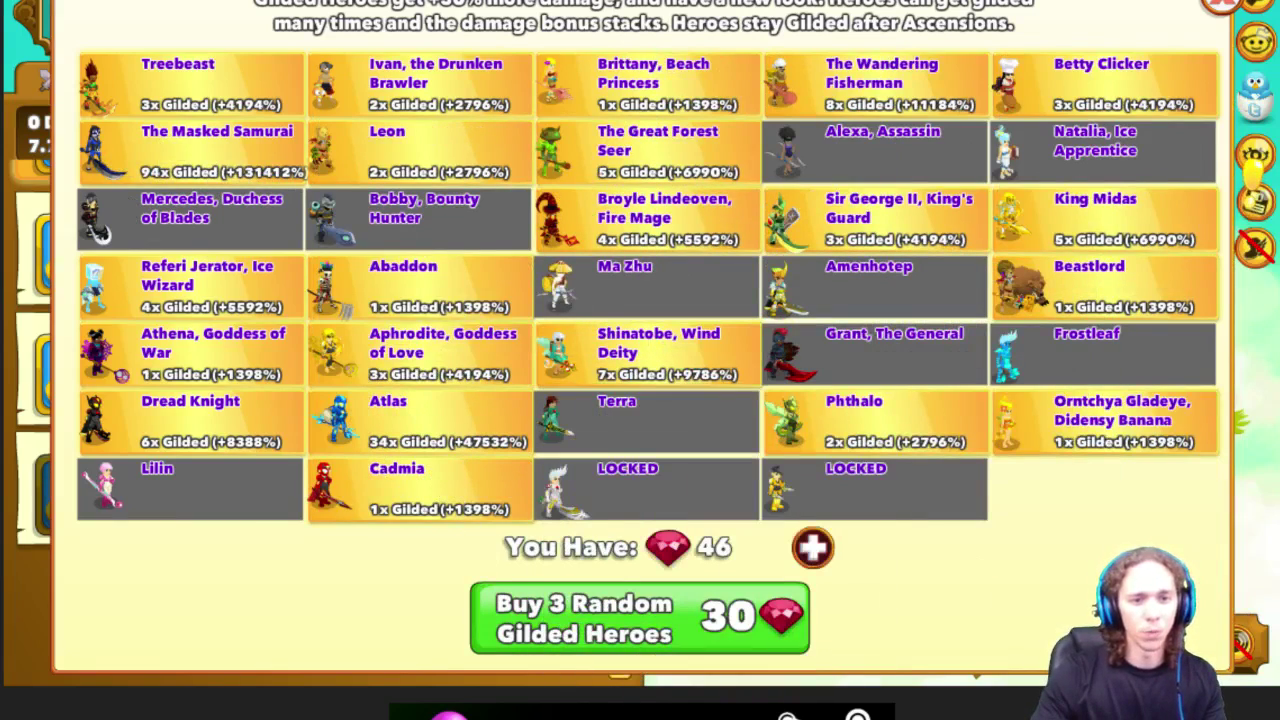
- Reopen the calculator at the top, showing 547 heroes degilded and Samurai at 94
{"action": "key", "text": "alt+Tab"}
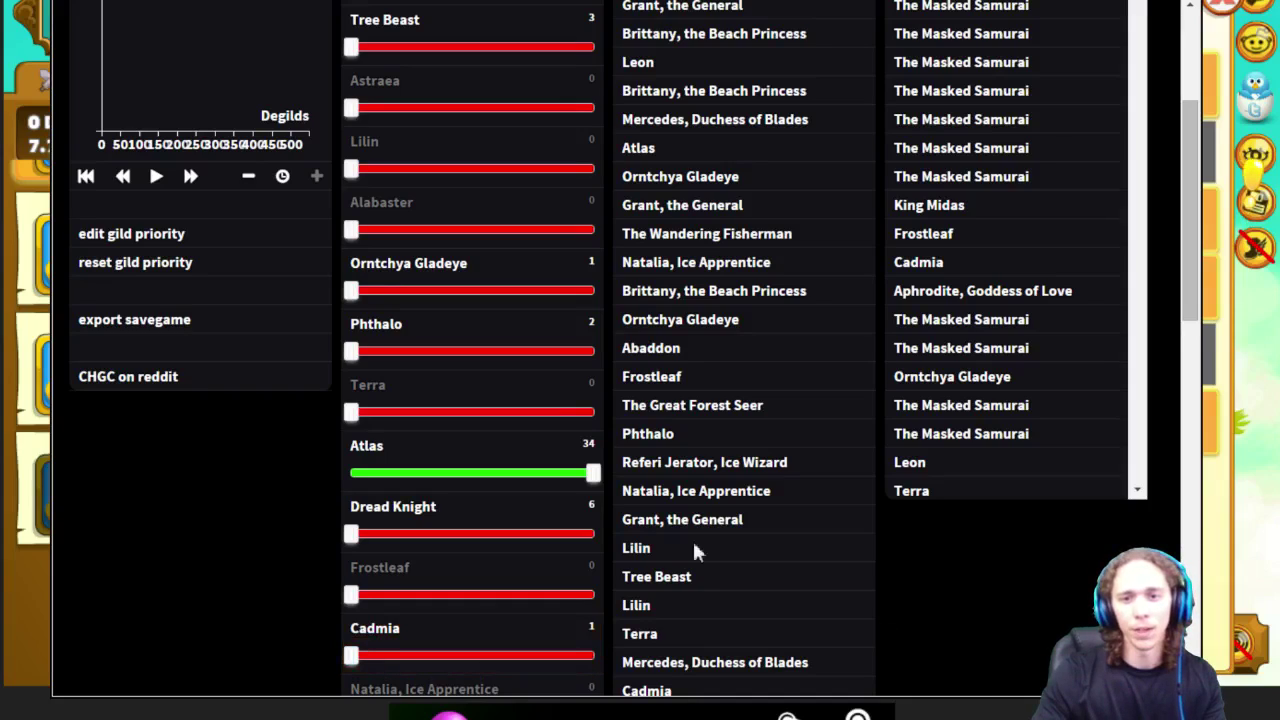
{"action": "scroll", "coordinate": [520, 490], "scroll_direction": "up", "scroll_amount": 3}
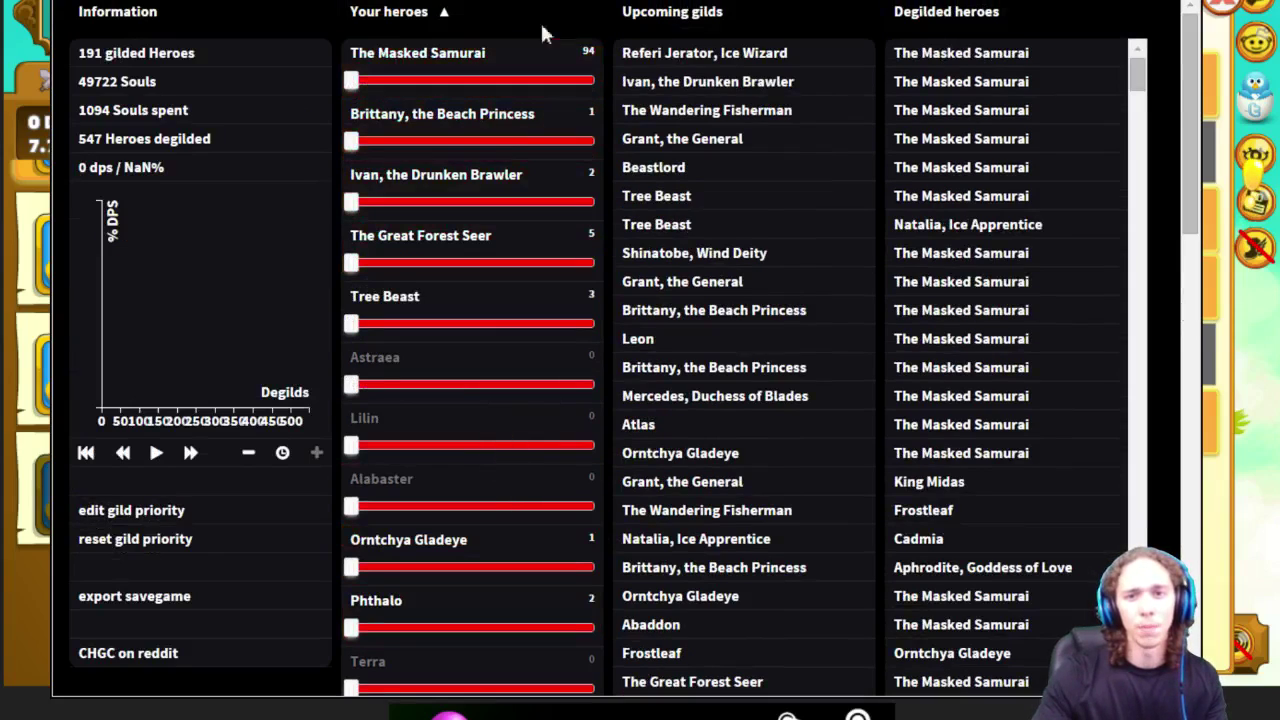